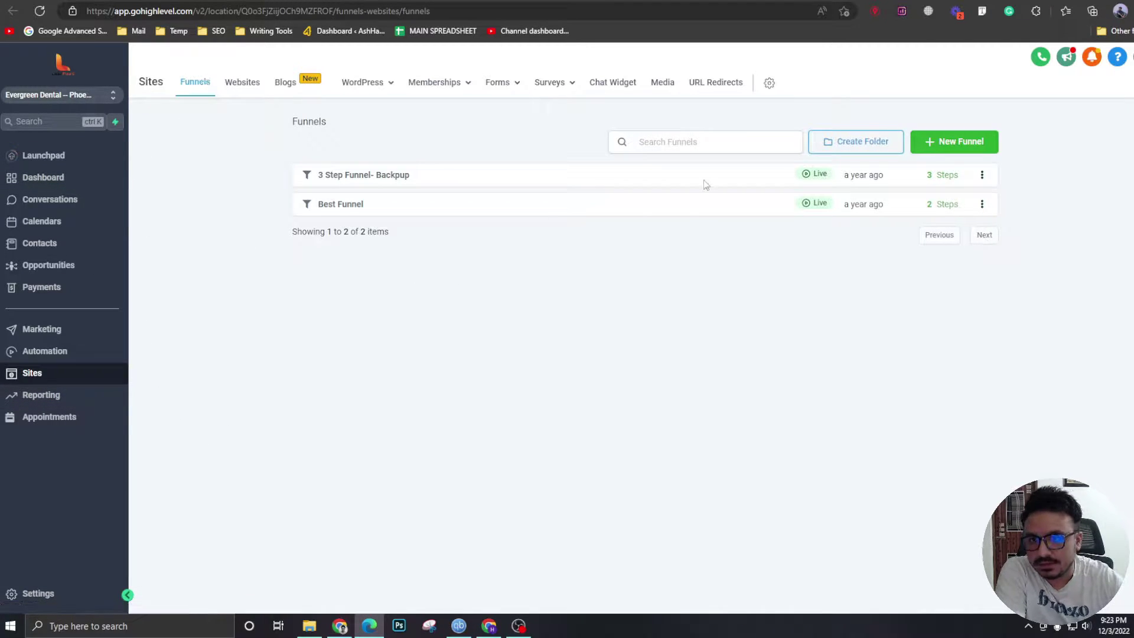
Step: Start a new funnel from the Template Library and expand its template tags
click(961, 147)
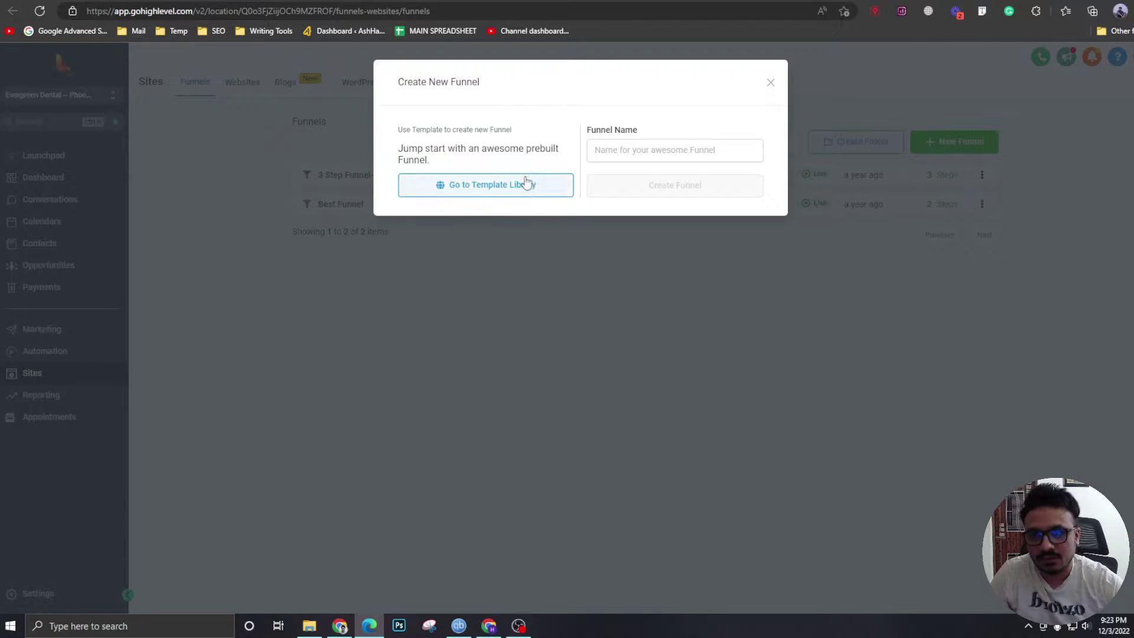
click(471, 194)
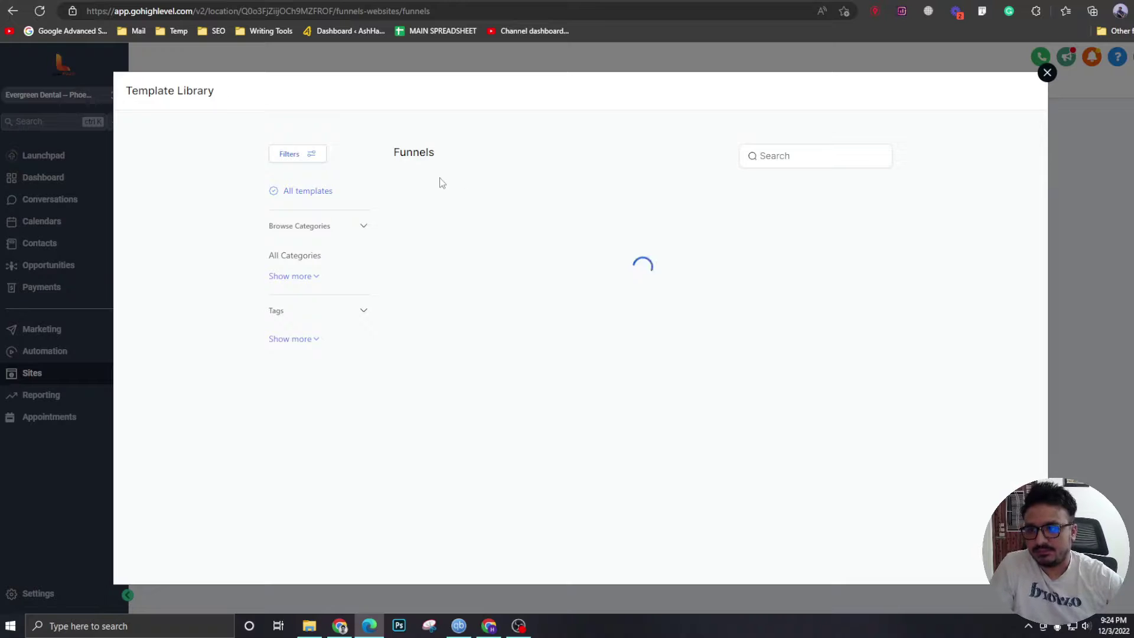
scroll(308, 343, down, 3)
scroll(308, 343, up, 3)
scroll(308, 343, down, 1)
scroll(308, 341, up, 1)
scroll(306, 338, down, 10)
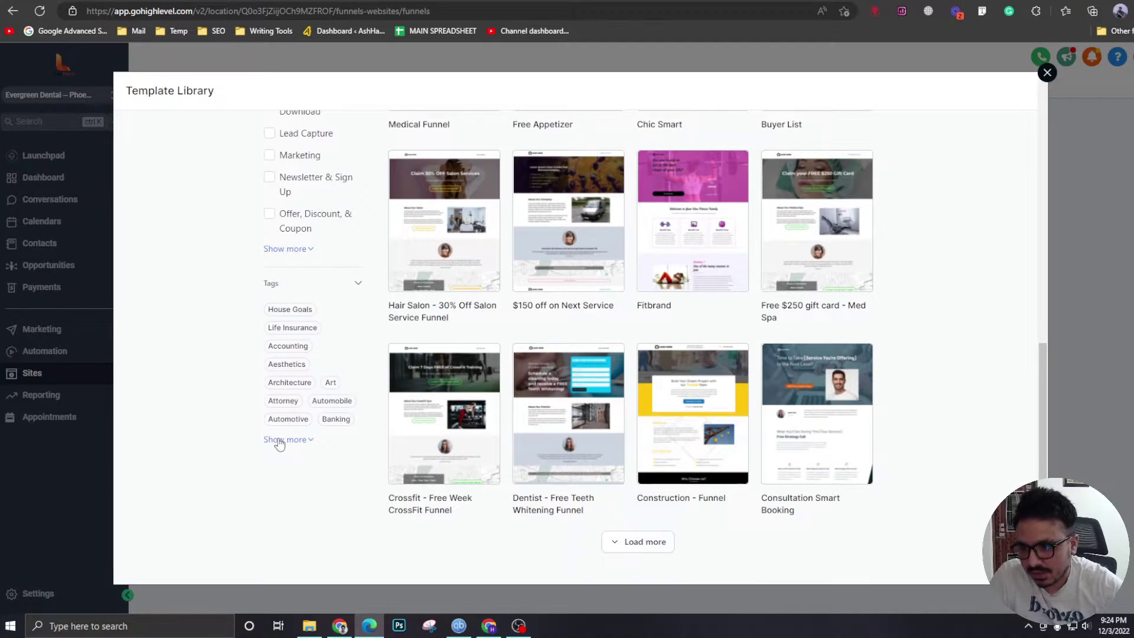
click(278, 441)
click(286, 547)
scroll(287, 548, down, 2)
scroll(289, 558, down, 1)
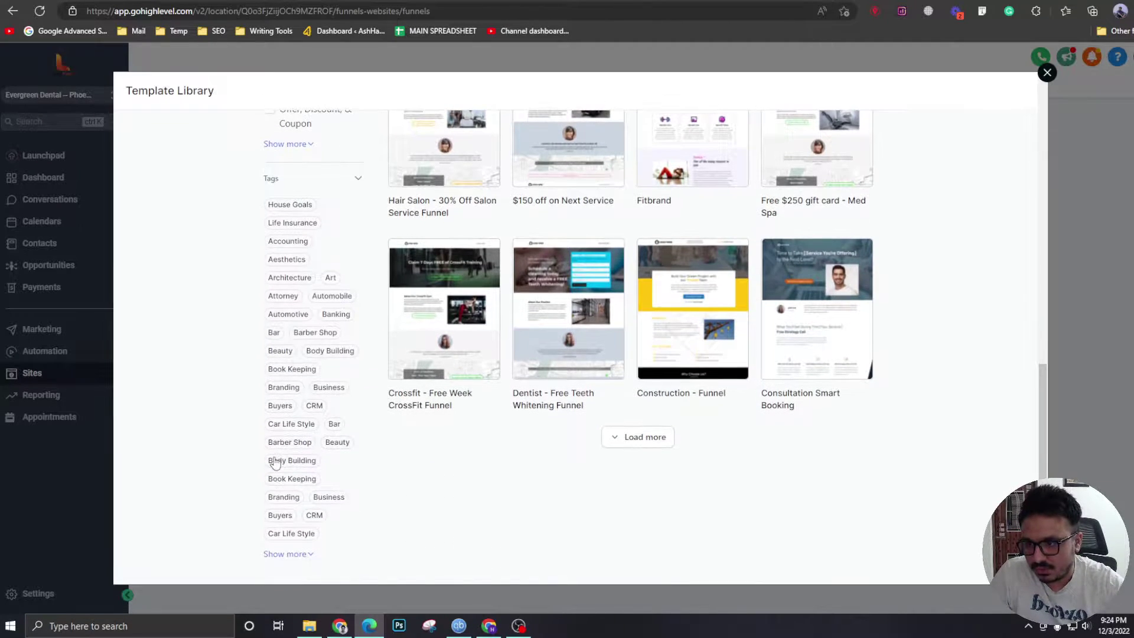
click(285, 554)
scroll(286, 531, down, 2)
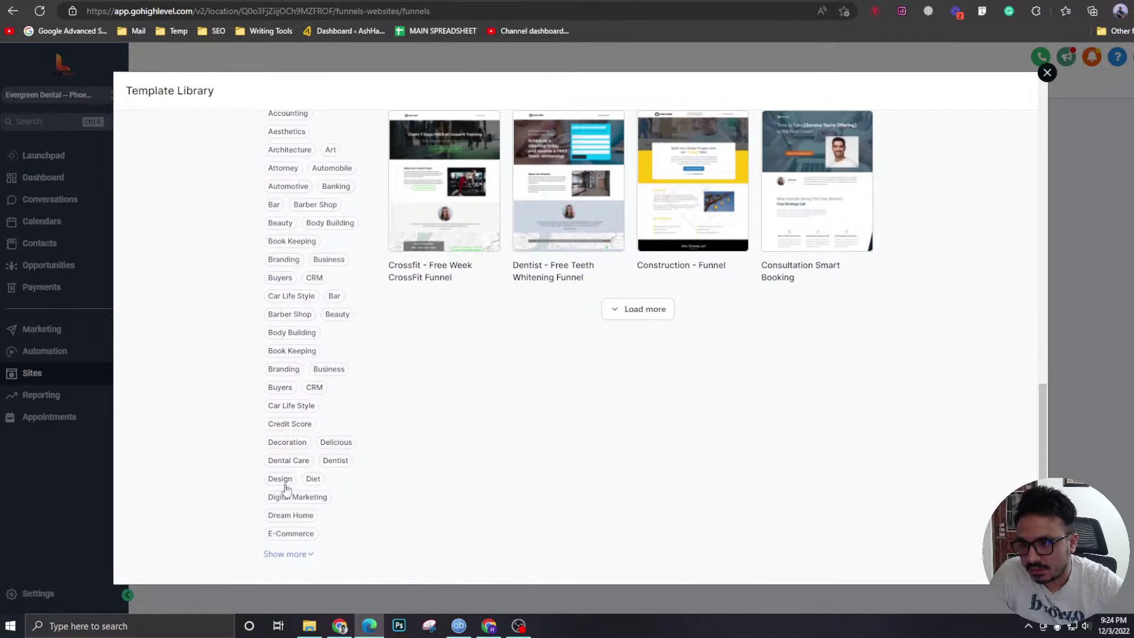
Step: Filter to Dental Care and import the Dental Bookings template, accepting the usage terms
click(288, 460)
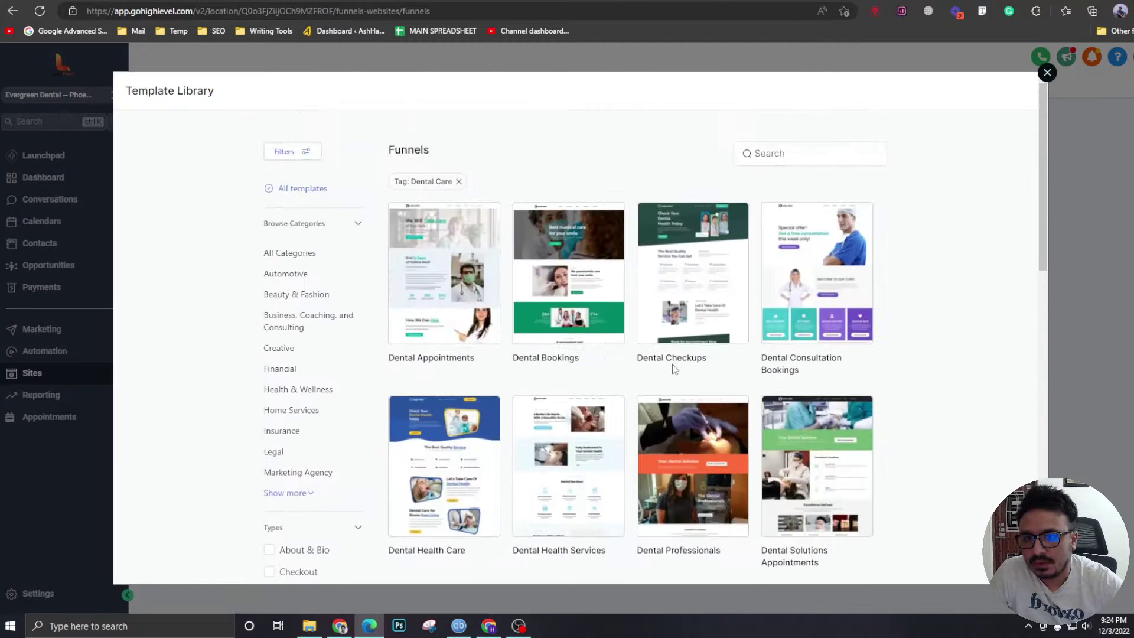
mouse_move(564, 297)
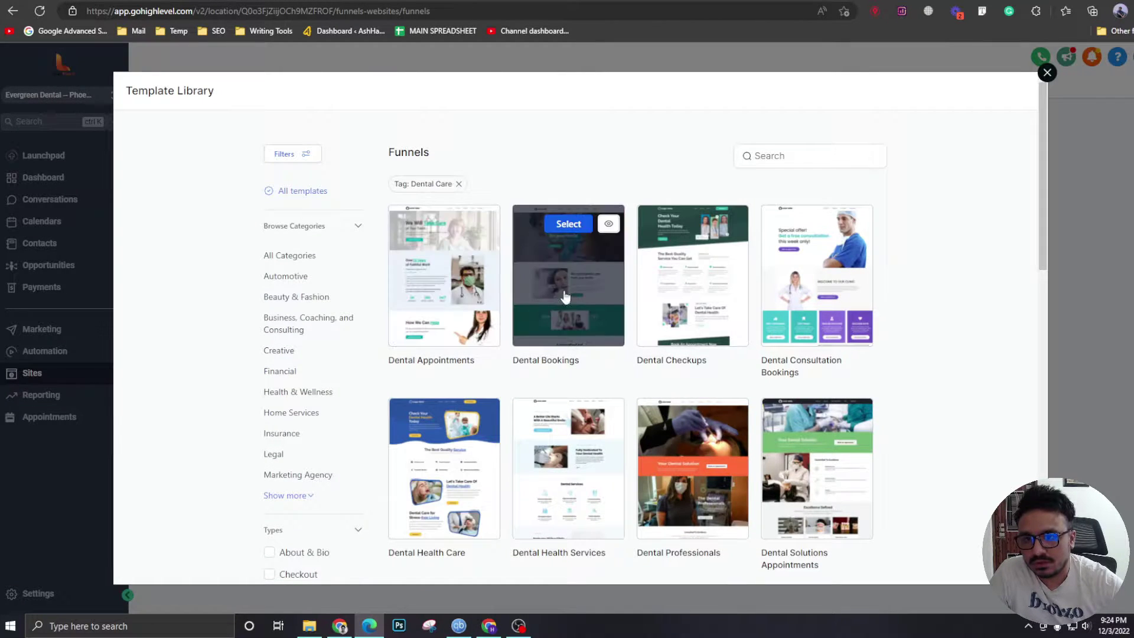
click(560, 233)
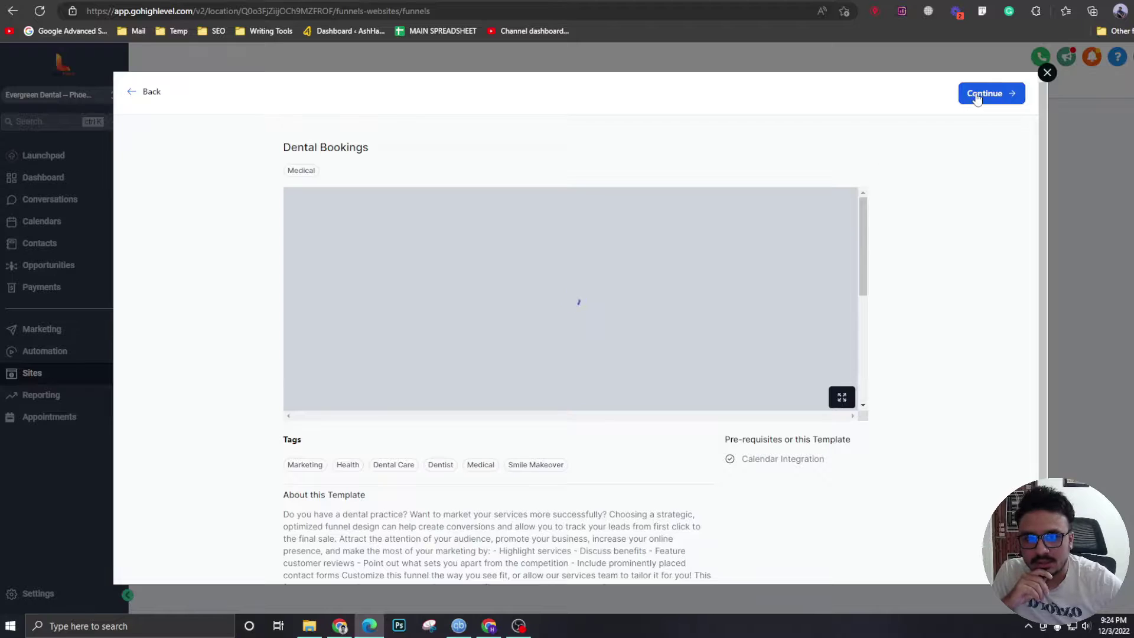
click(978, 99)
click(794, 125)
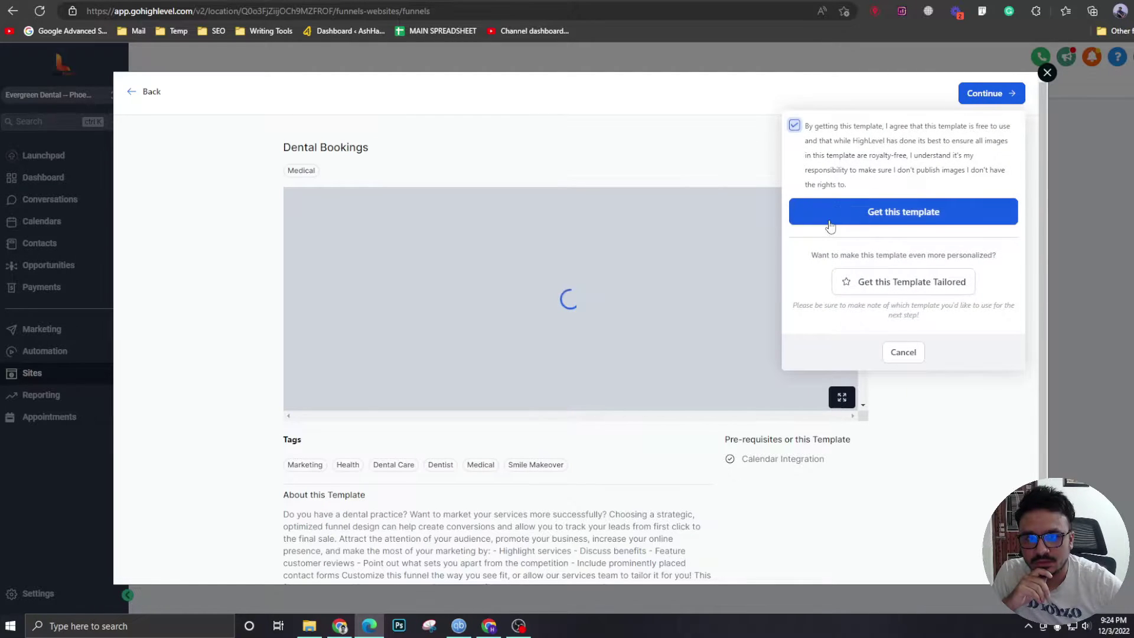
click(829, 221)
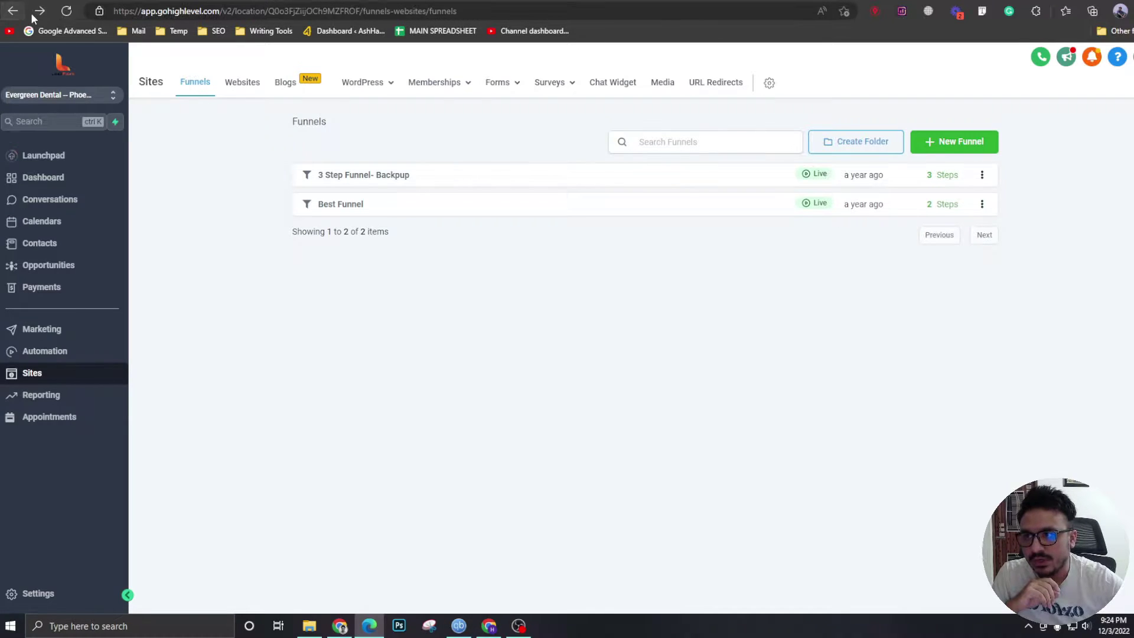
Step: Refresh the funnel list and open the Dental-003-2.0 funnel's settings
click(49, 9)
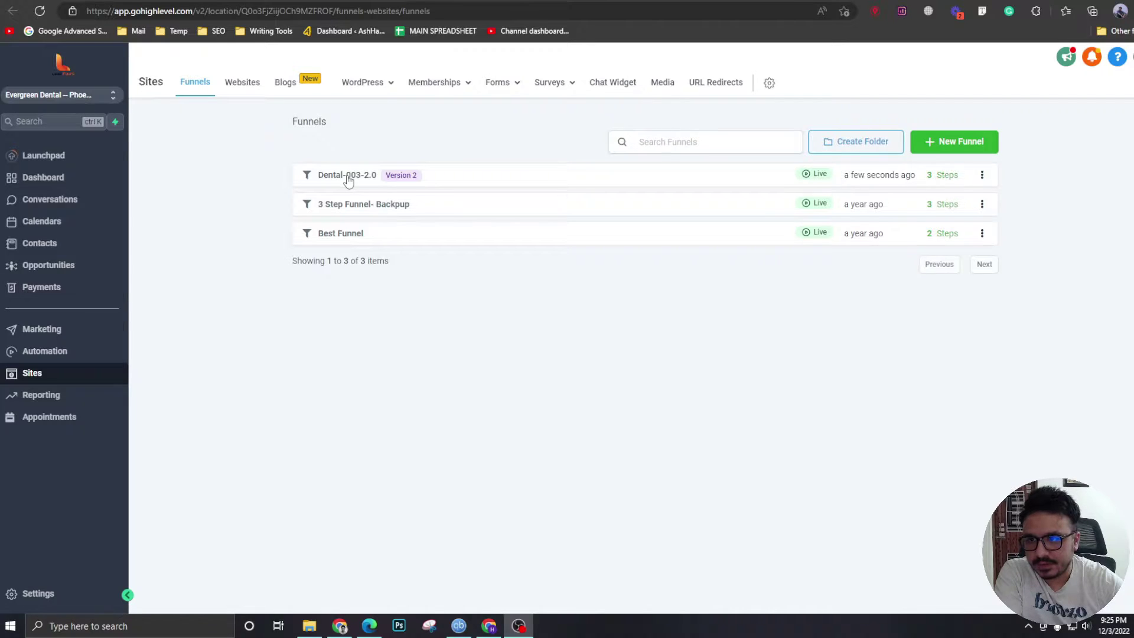
click(348, 177)
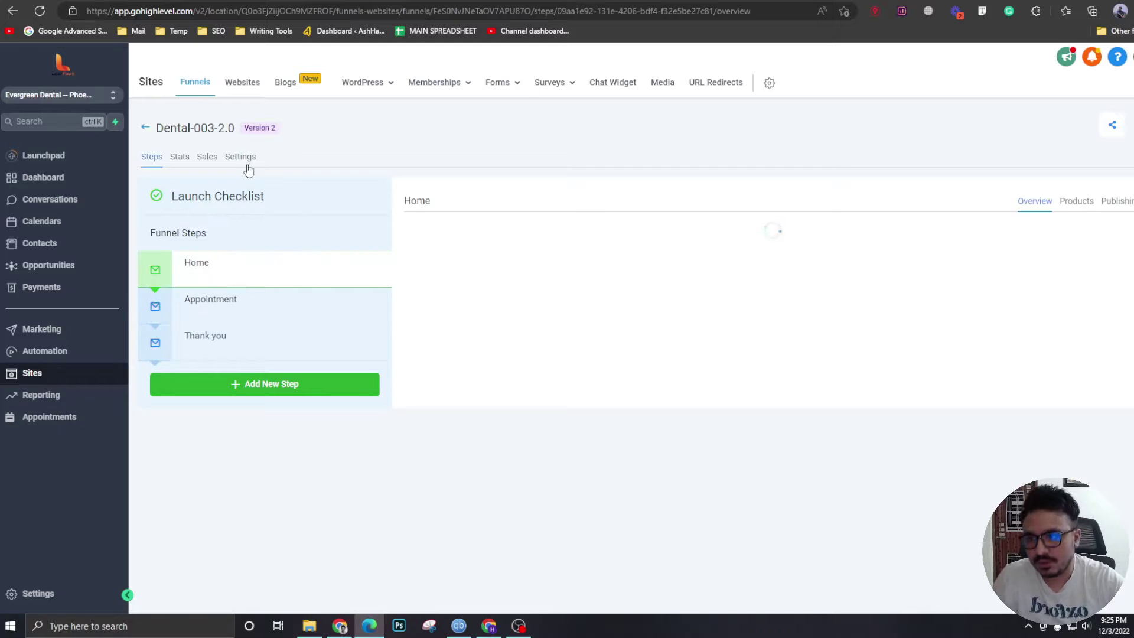
click(243, 162)
Step: Rename the funnel to 'Evergreen Dental Offer Funnel' and set its path to /home
click(259, 231)
drag(259, 232, 166, 227)
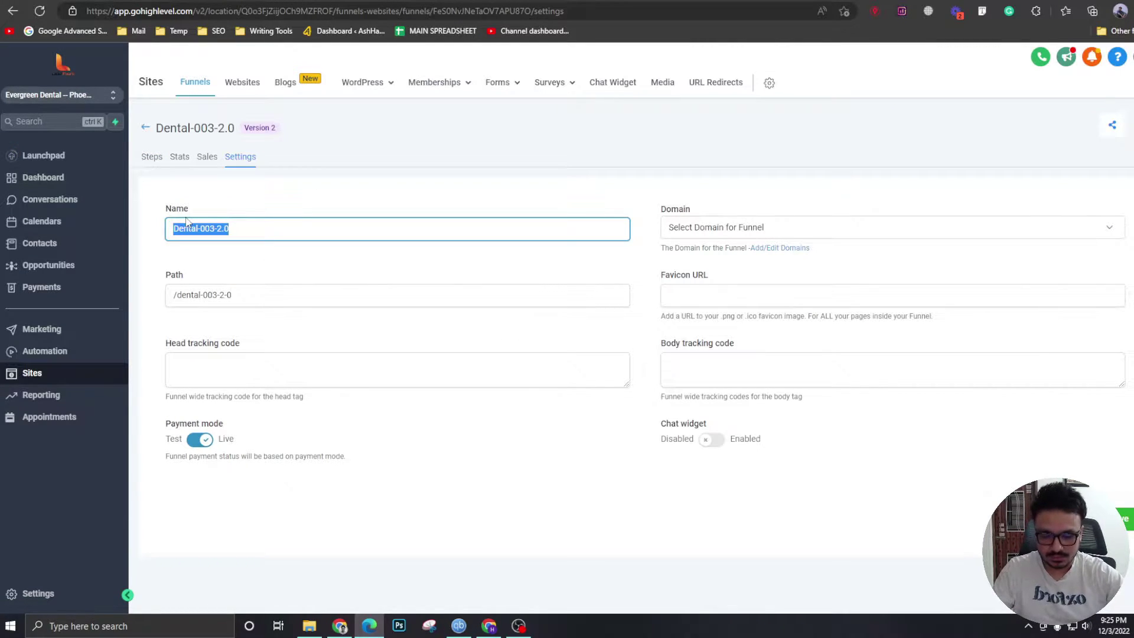
text(Evergreen Dental)
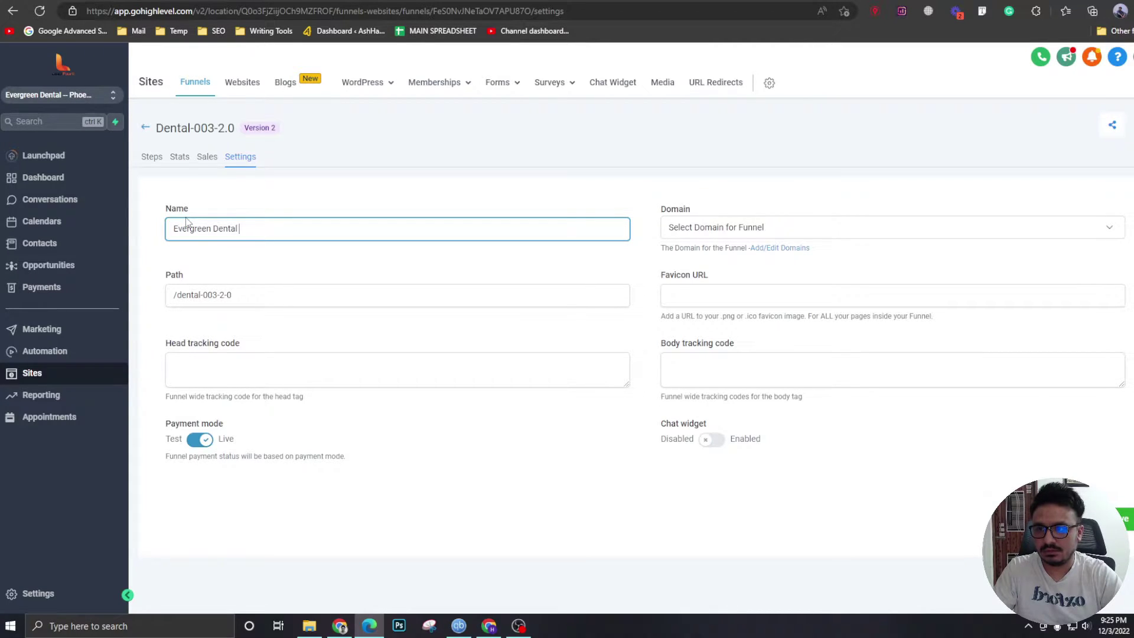
text( Offer Funnel)
click(287, 260)
drag(175, 297, 447, 285)
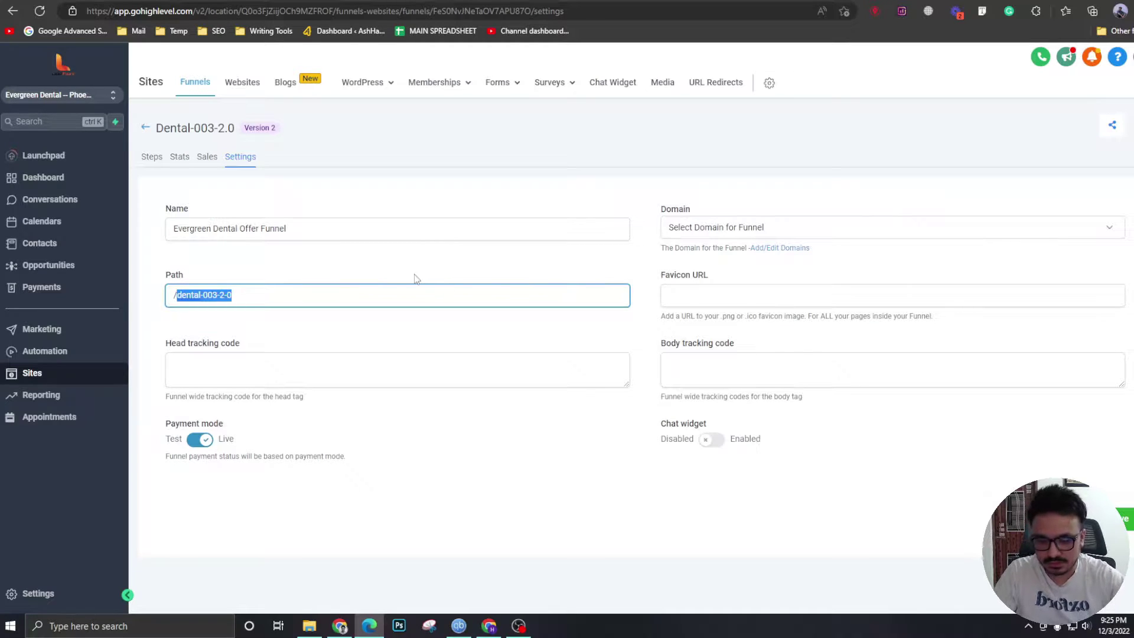
text(home)
click(532, 260)
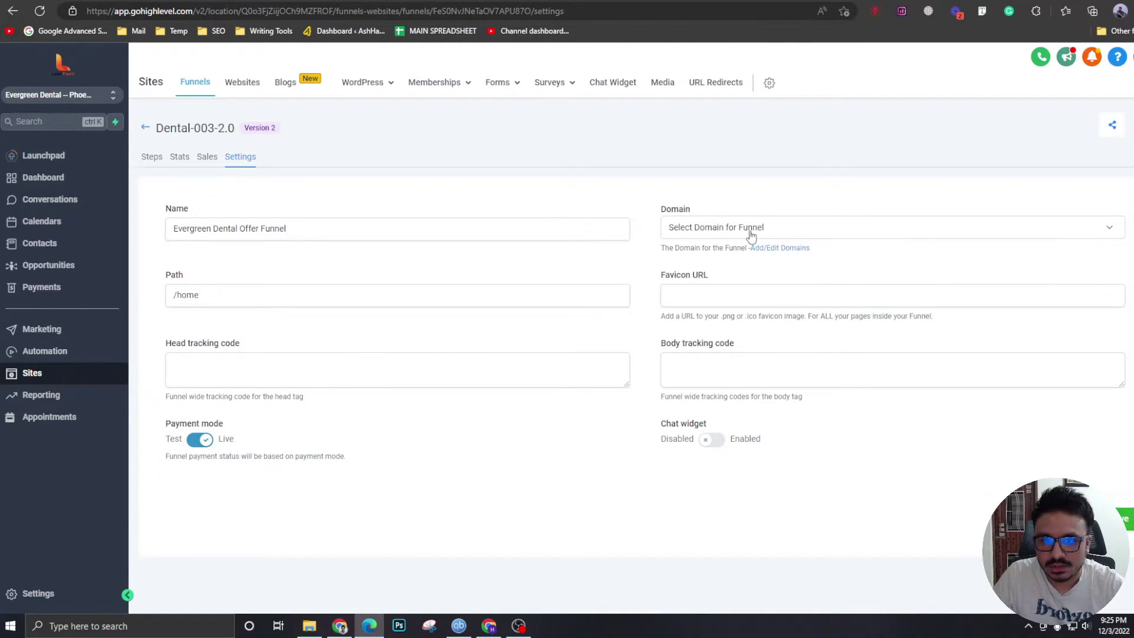
Step: Open the funnel's Domain dropdown
click(708, 232)
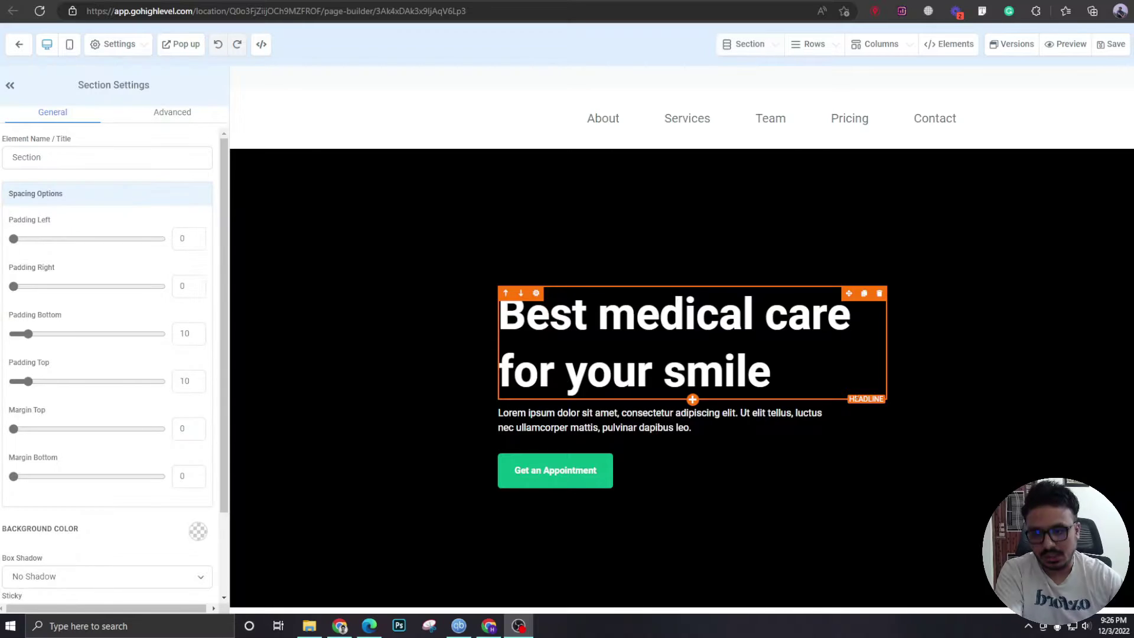
Step: Duplicate the hero's content column and set the section's top and bottom padding to 80
scroll(851, 391, down, 1)
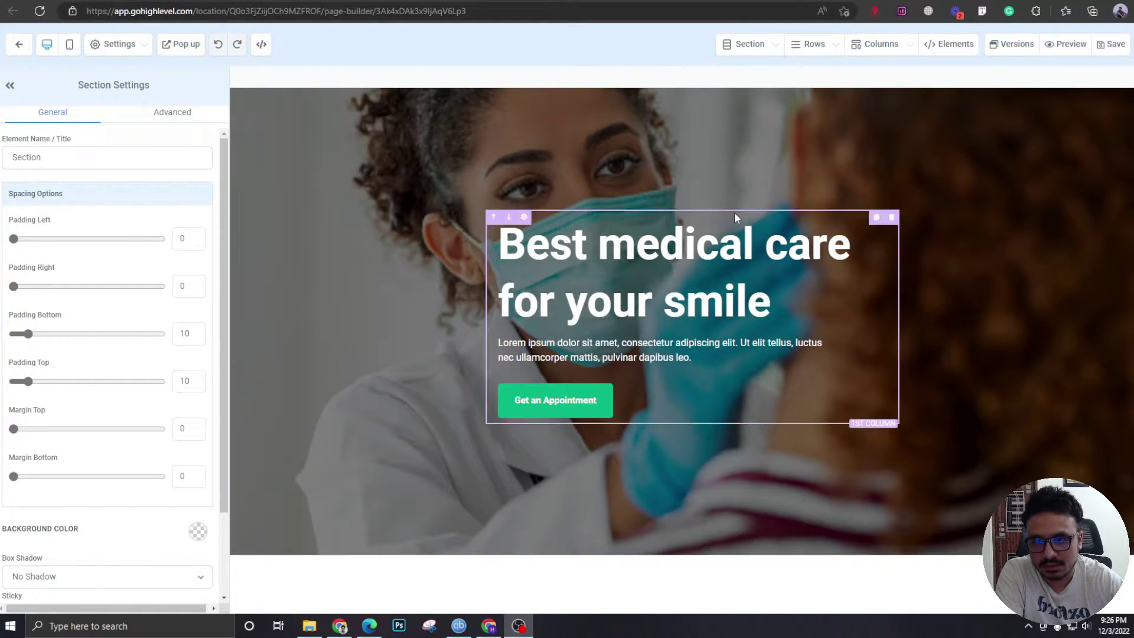
click(877, 218)
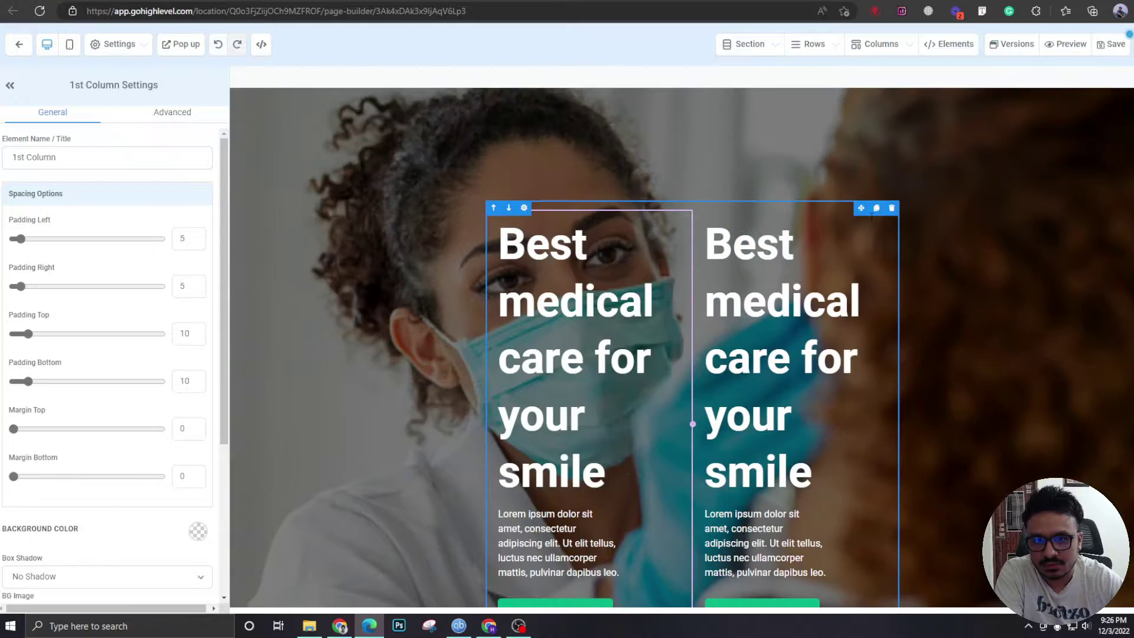
click(736, 164)
drag(161, 333, 72, 333)
drag(185, 333, 194, 332)
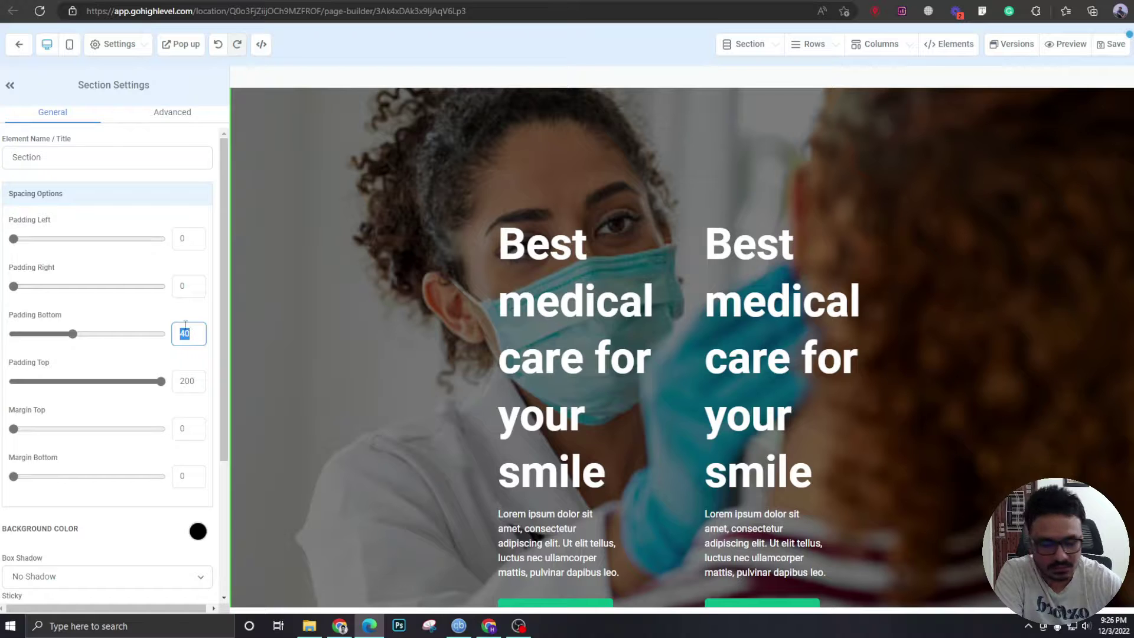
text(80)
double_click(193, 381)
text(80)
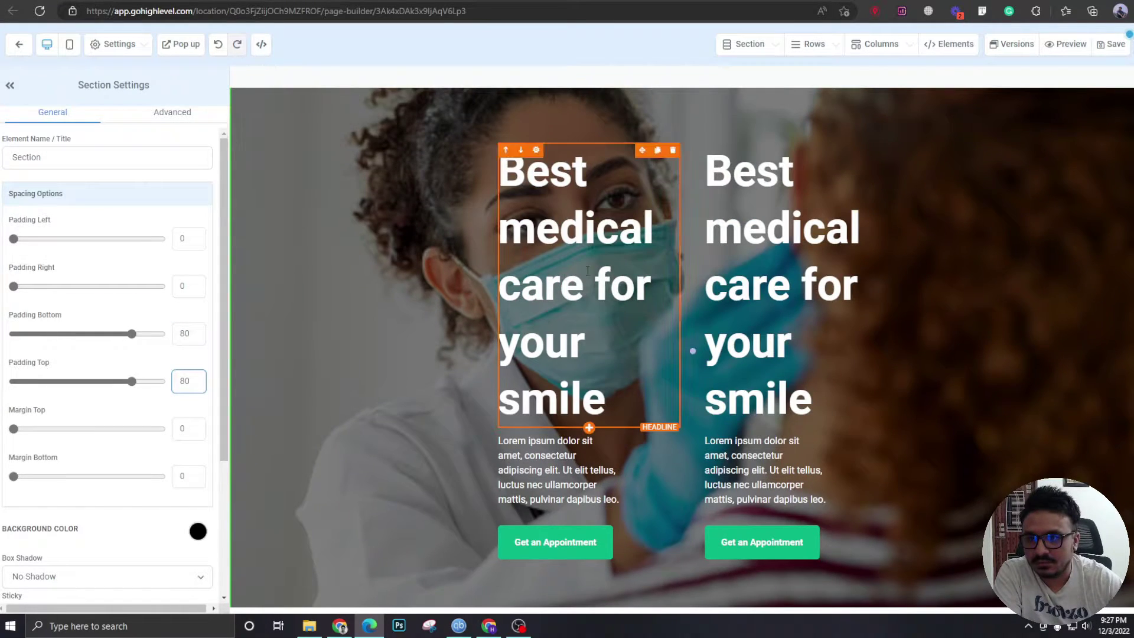
Step: Widen the hero's two-column row to a width of 100
click(623, 134)
scroll(118, 377, down, 2)
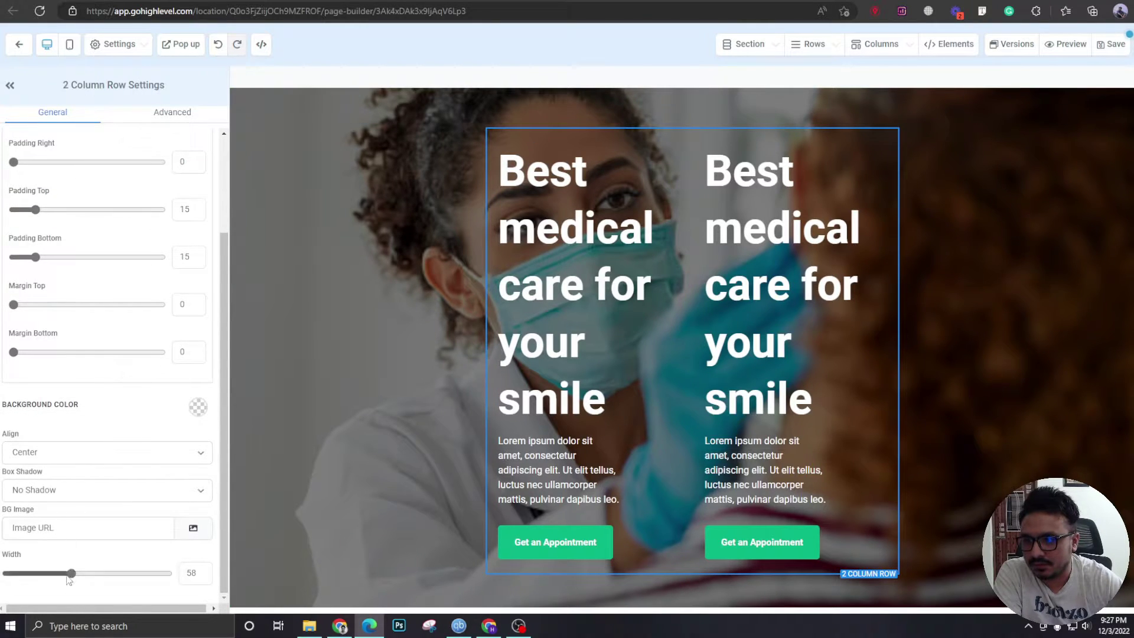
drag(71, 575, 177, 571)
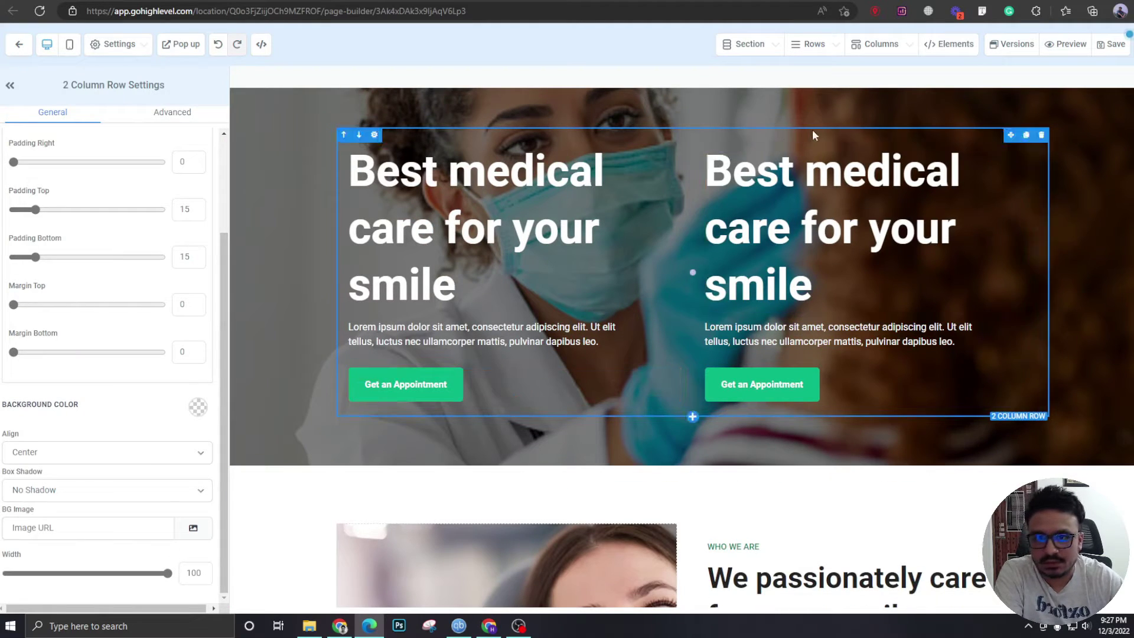
Step: Clear the right column's headline, paragraph and Get an Appointment button
click(1027, 152)
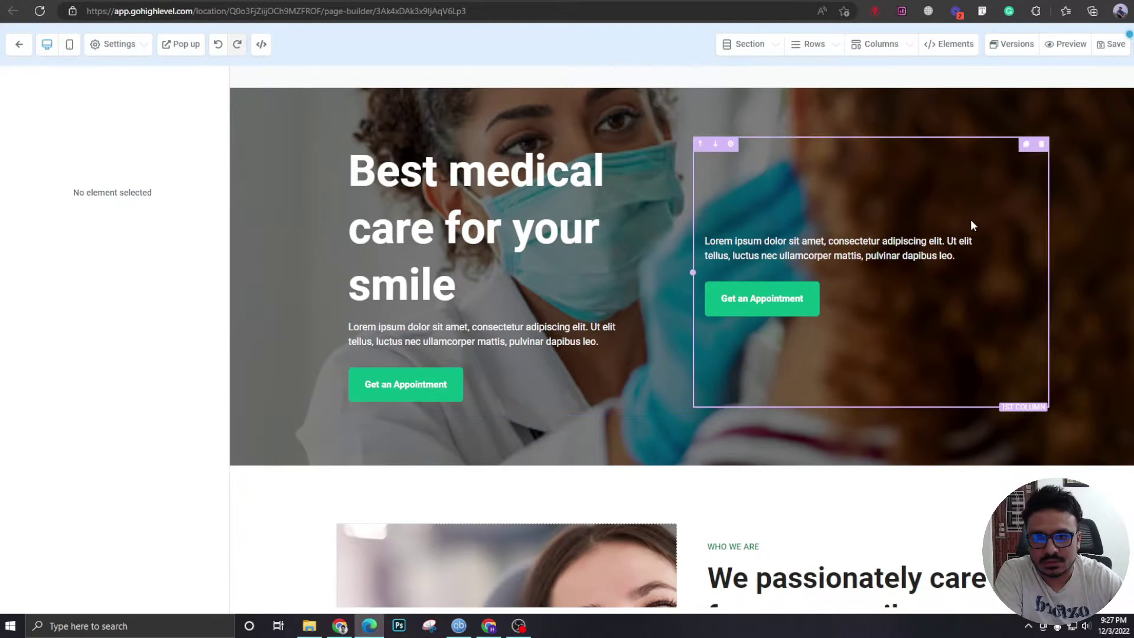
click(1028, 240)
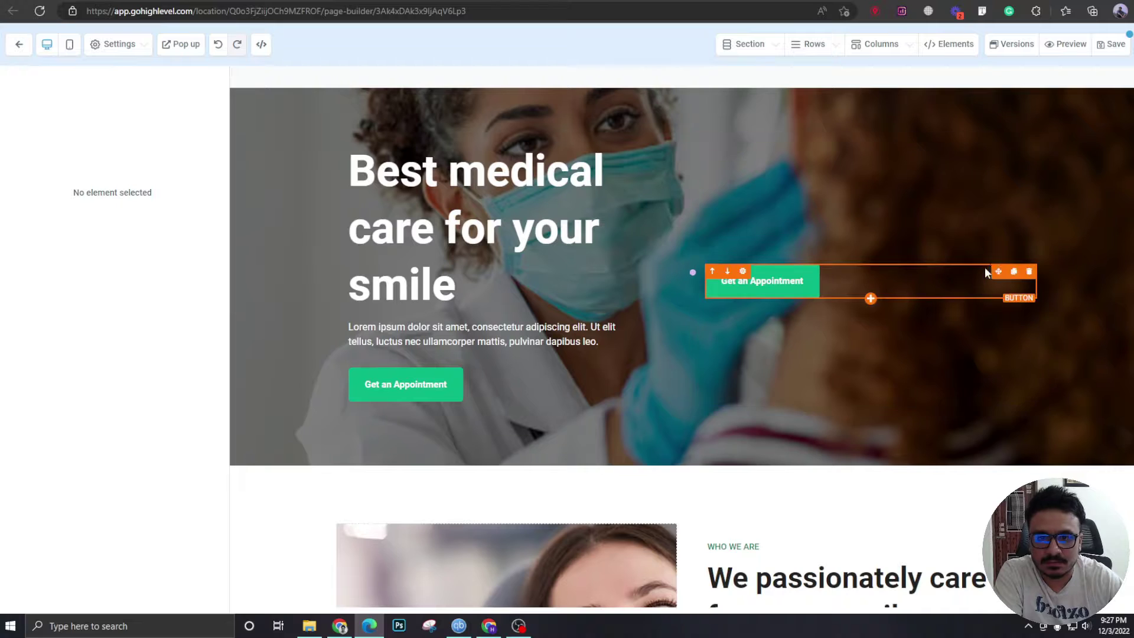
click(1029, 271)
click(870, 274)
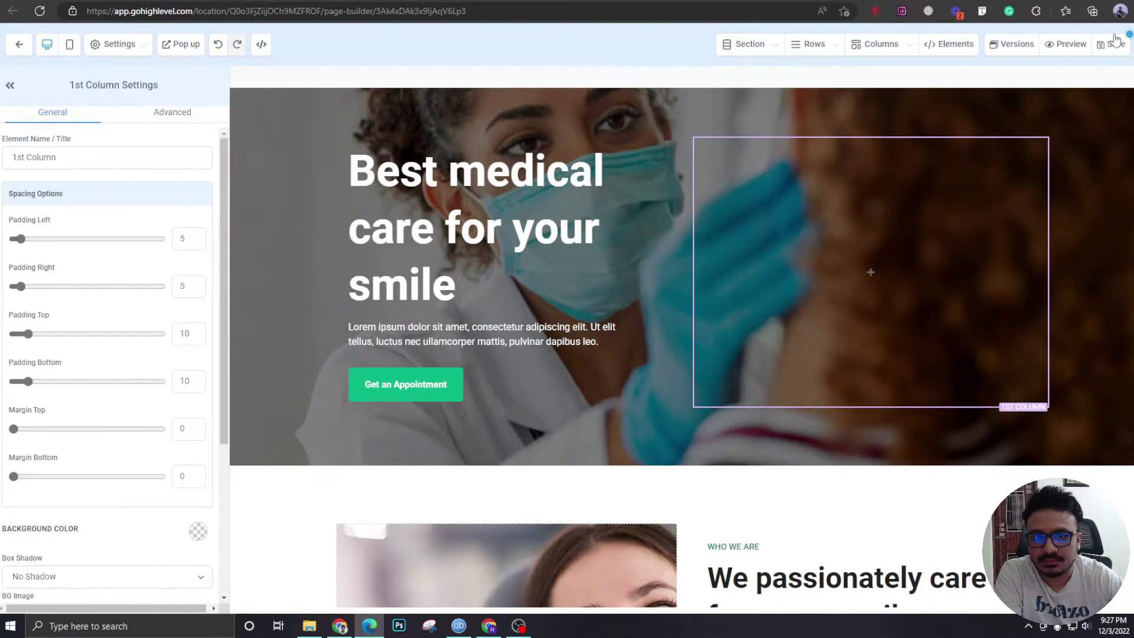
Step: Add a form element to the empty right column using the Landing Page Form
mouse_move(945, 45)
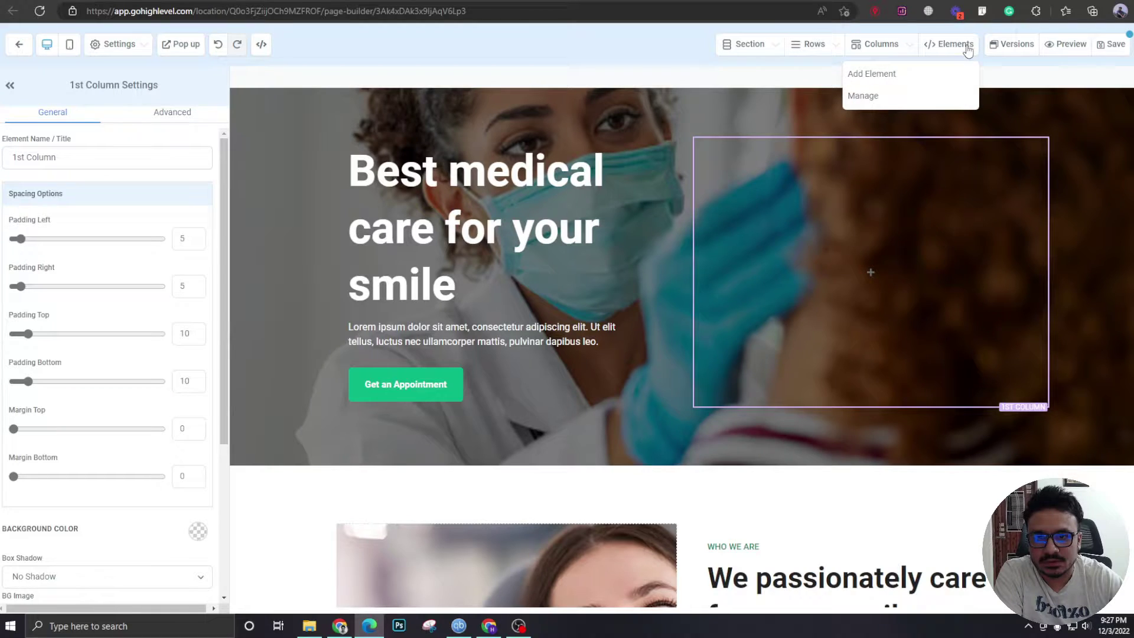
click(923, 84)
scroll(1012, 211, down, 3)
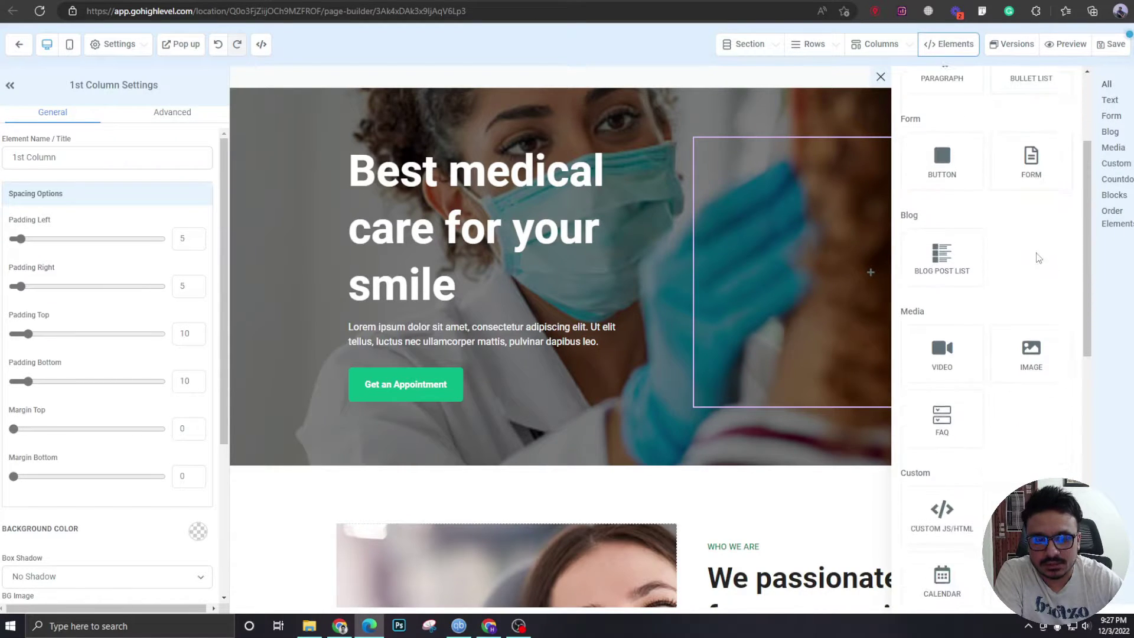
drag(1029, 160, 848, 242)
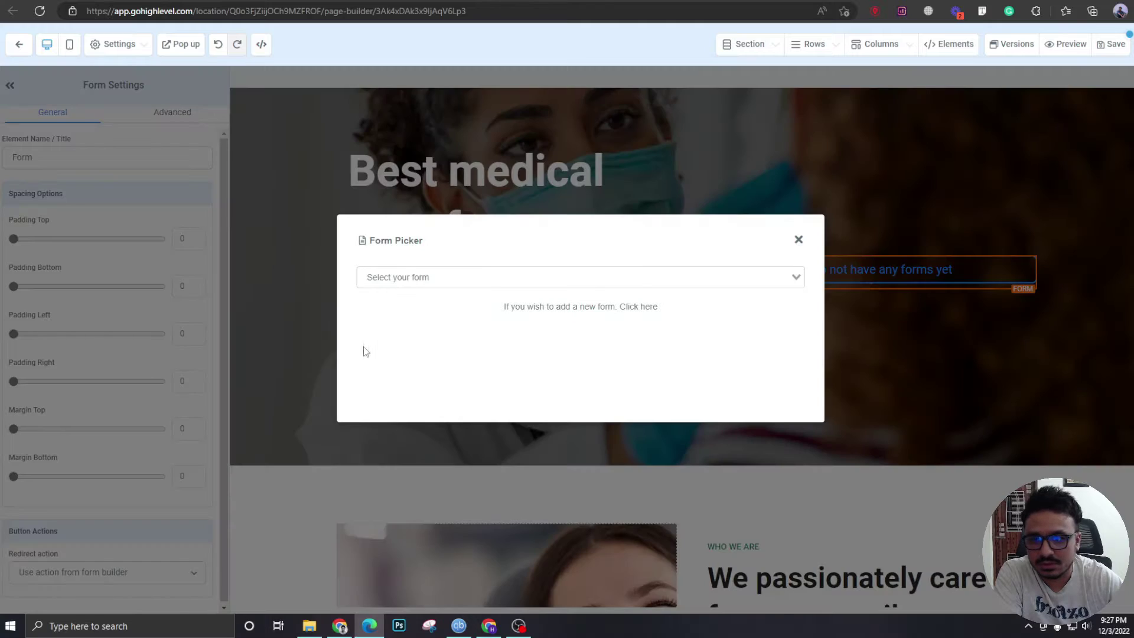
click(479, 281)
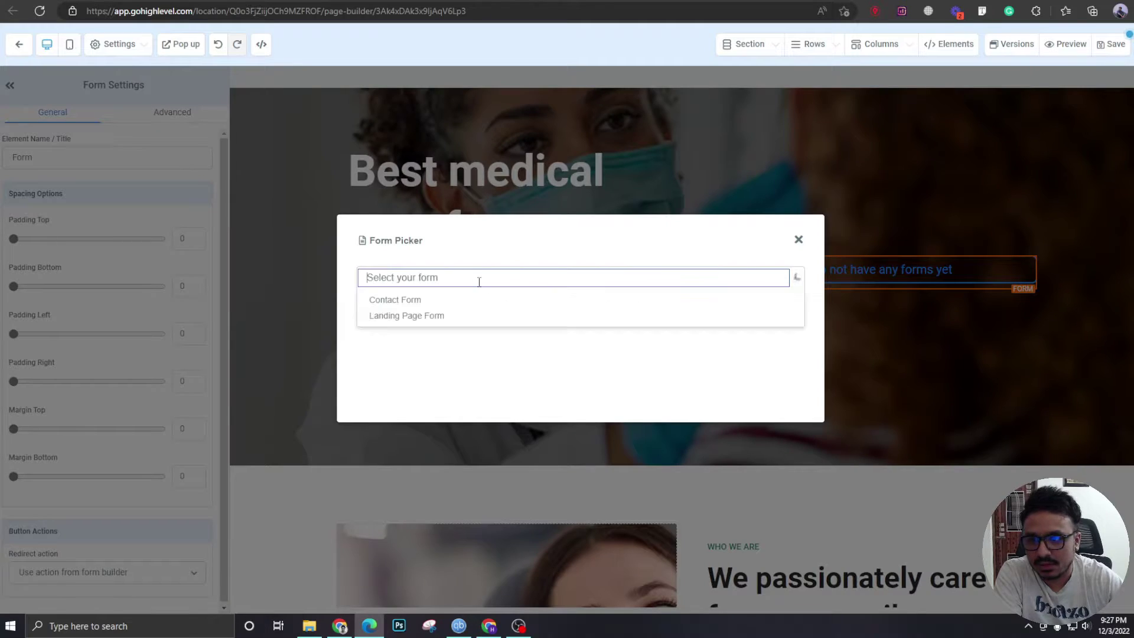
click(430, 316)
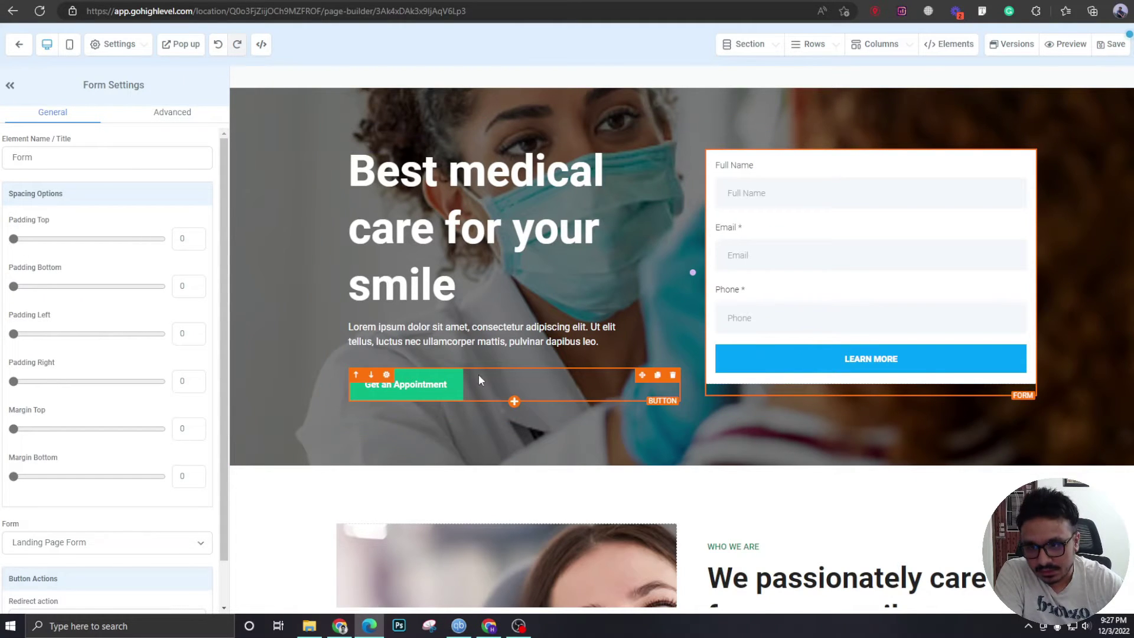
scroll(479, 376, down, 15)
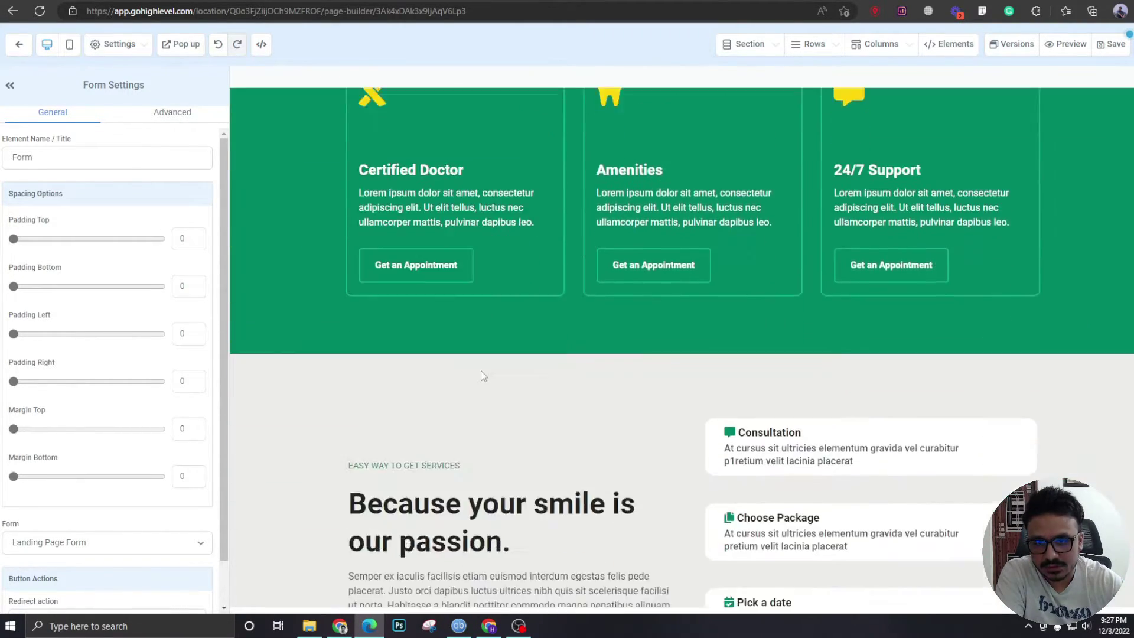
scroll(494, 375, down, 10)
scroll(496, 377, up, 5)
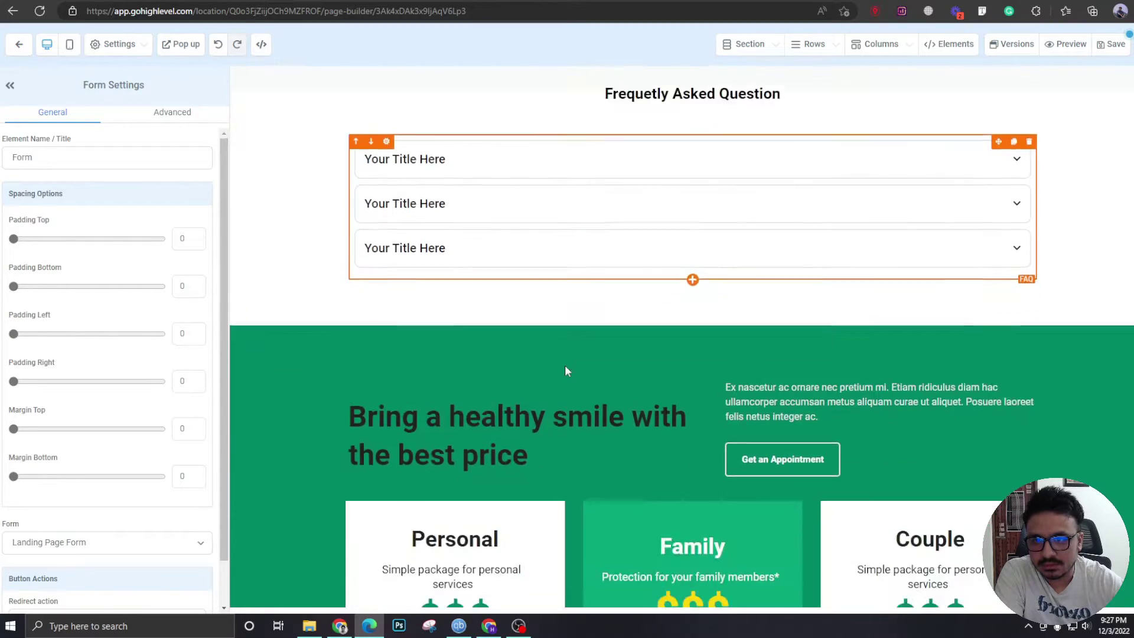
scroll(564, 372, down, 15)
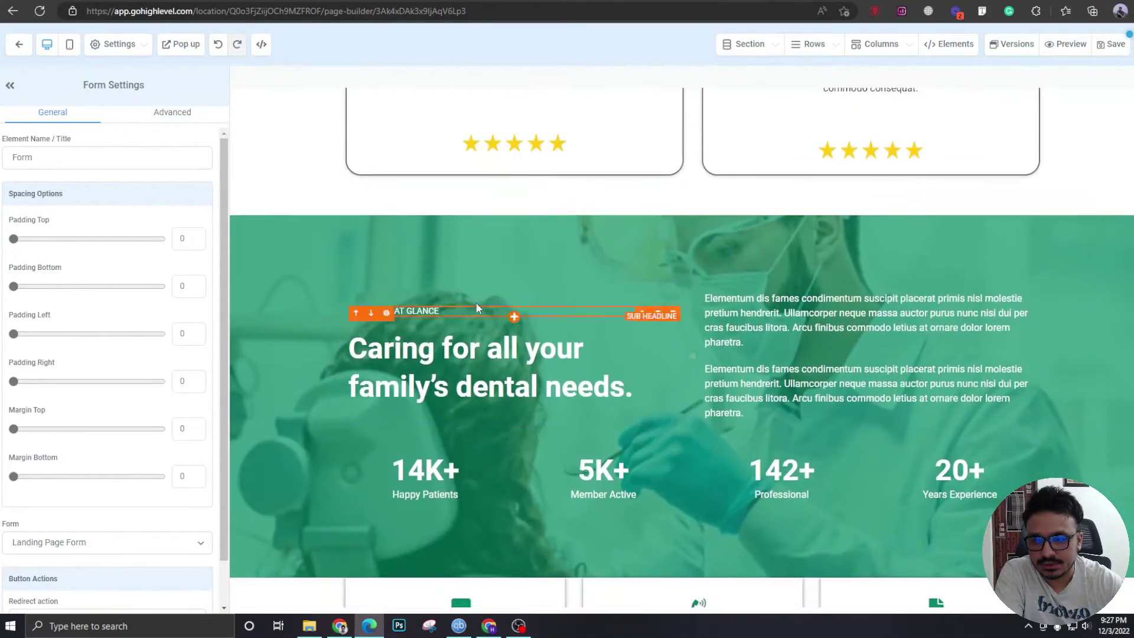
scroll(476, 306, down, 12)
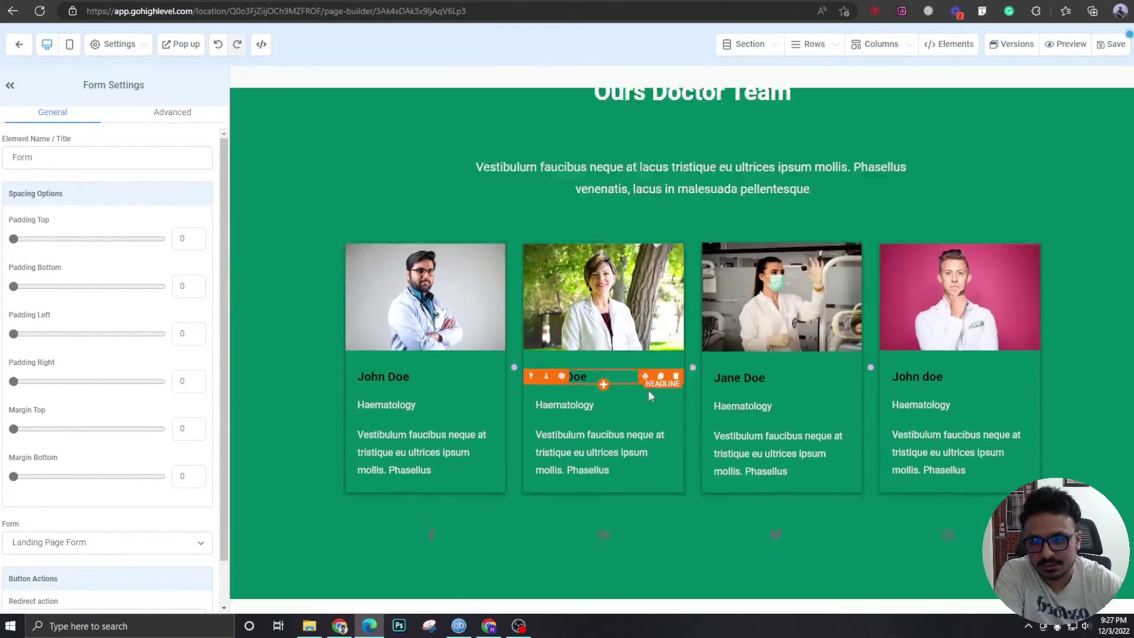
scroll(648, 395, down, 6)
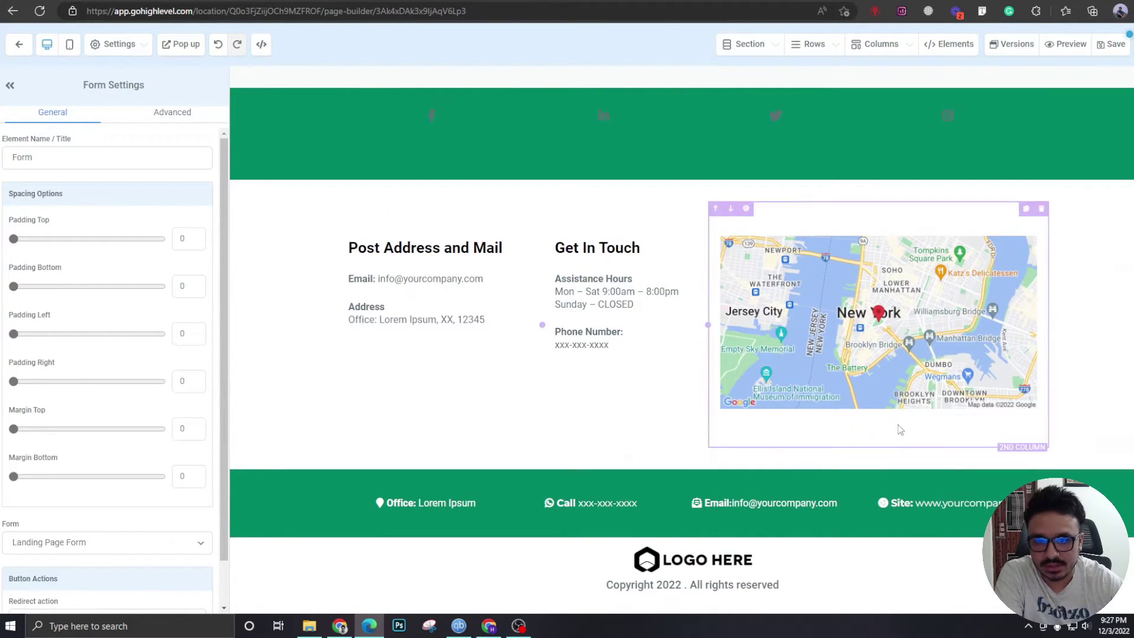
scroll(728, 521, up, 8)
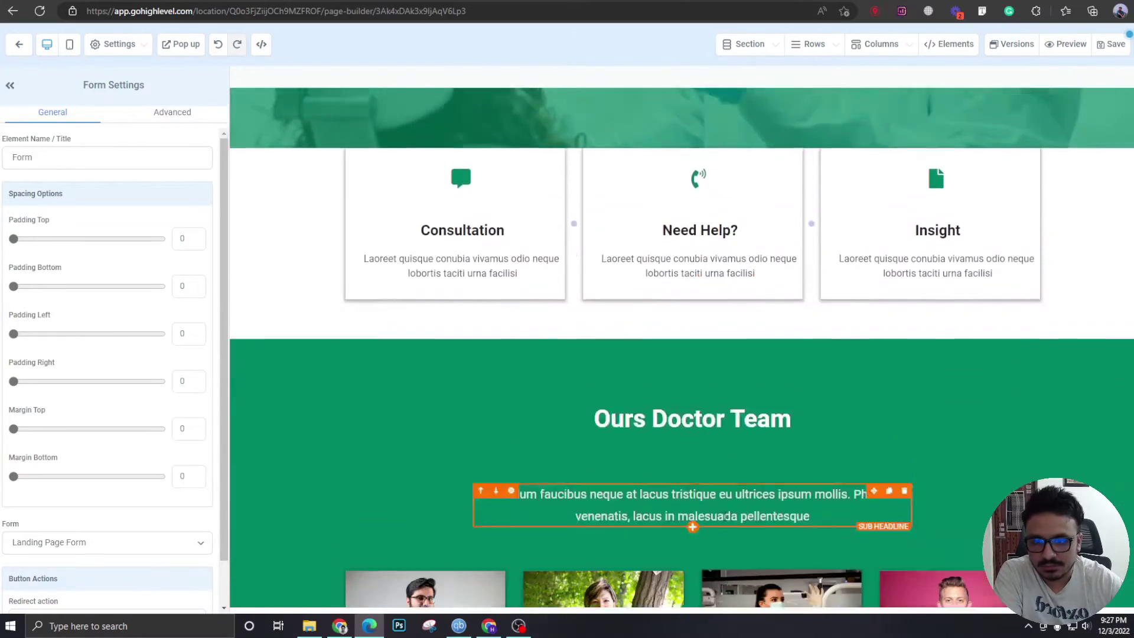
scroll(725, 516, down, 8)
scroll(885, 435, up, 5)
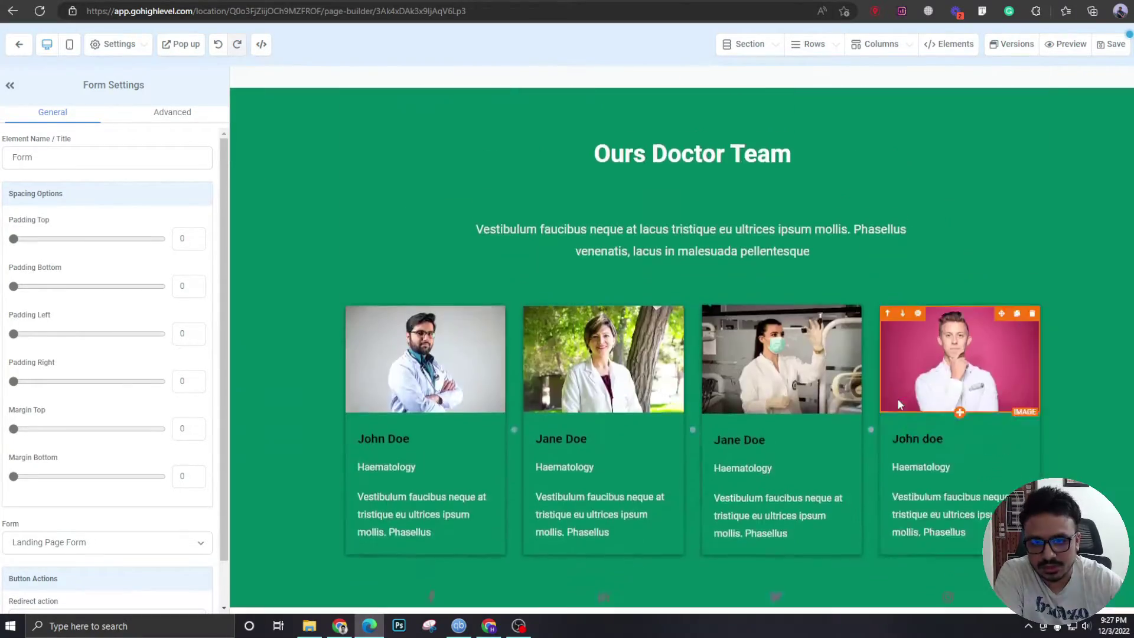
scroll(900, 404, up, 15)
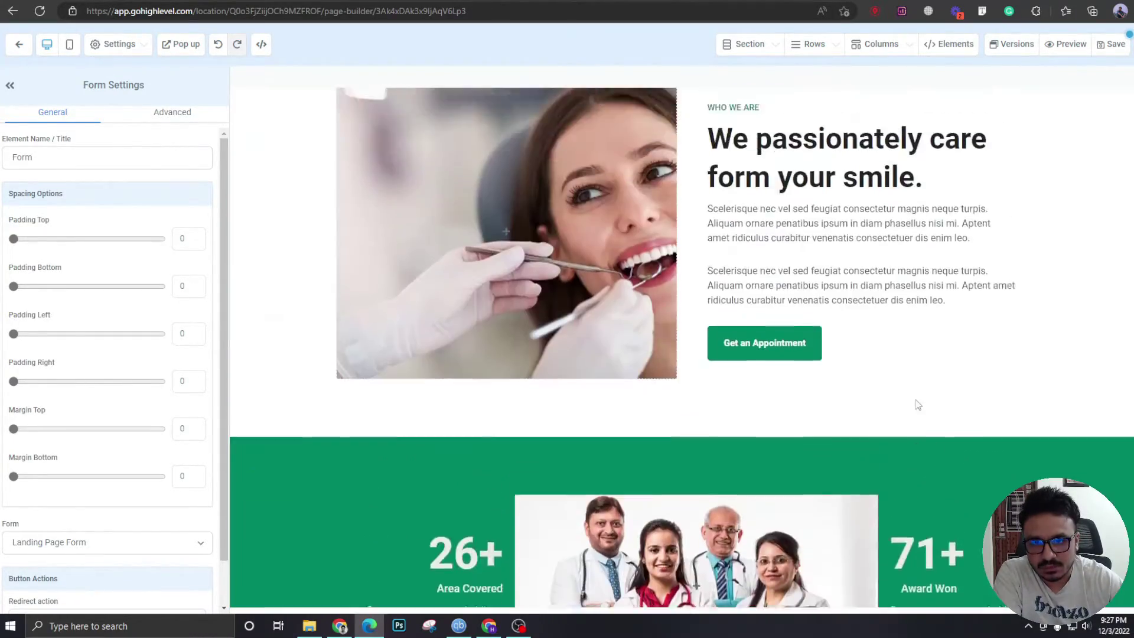
Step: Save the landing page and open the Appointment step's page in a new editor tab
scroll(922, 405, up, 6)
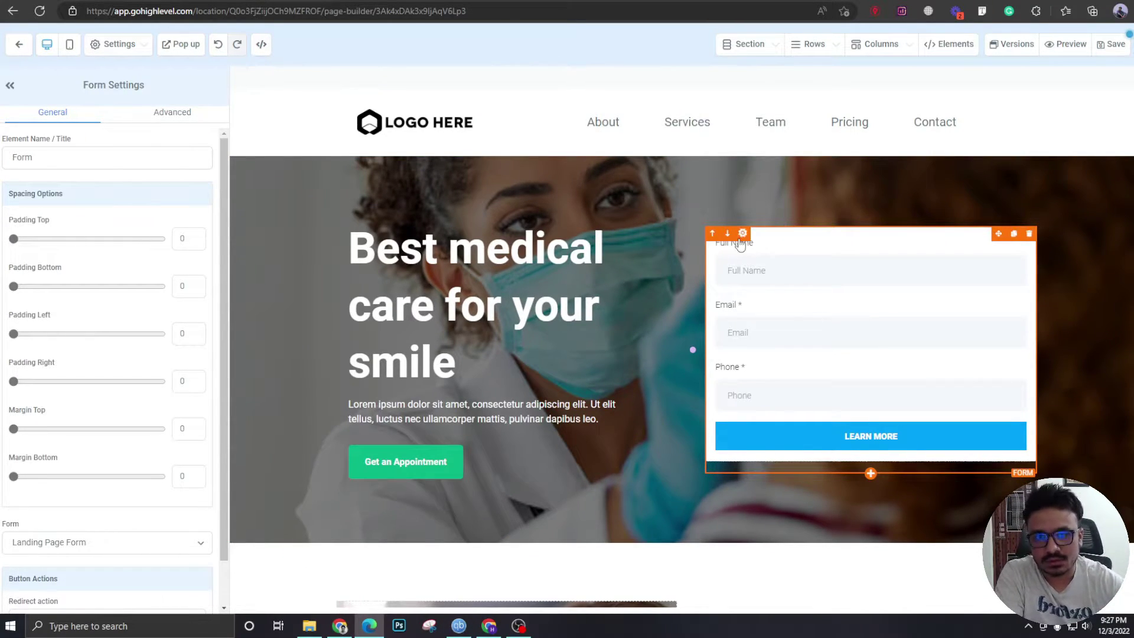
click(1105, 48)
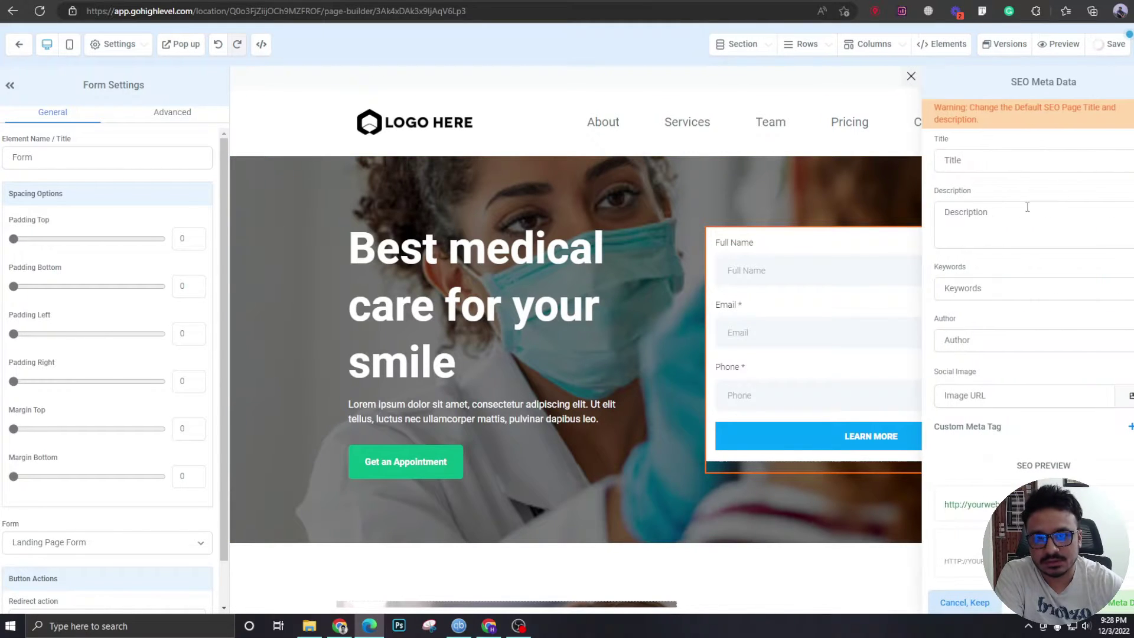
click(912, 76)
click(274, 298)
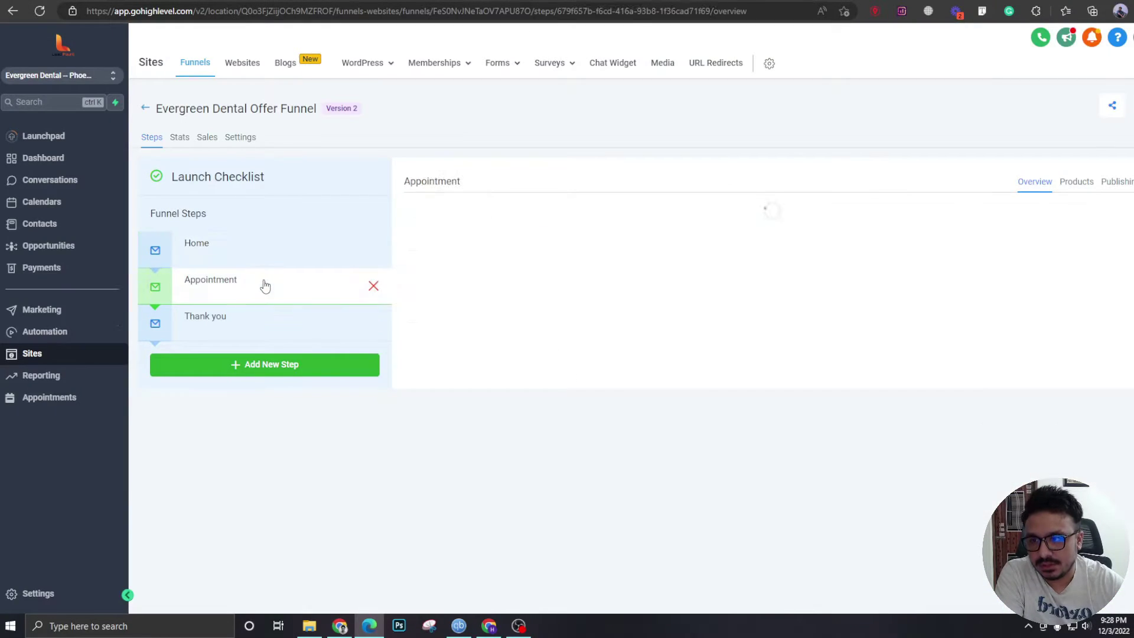
click(439, 404)
click(471, 461)
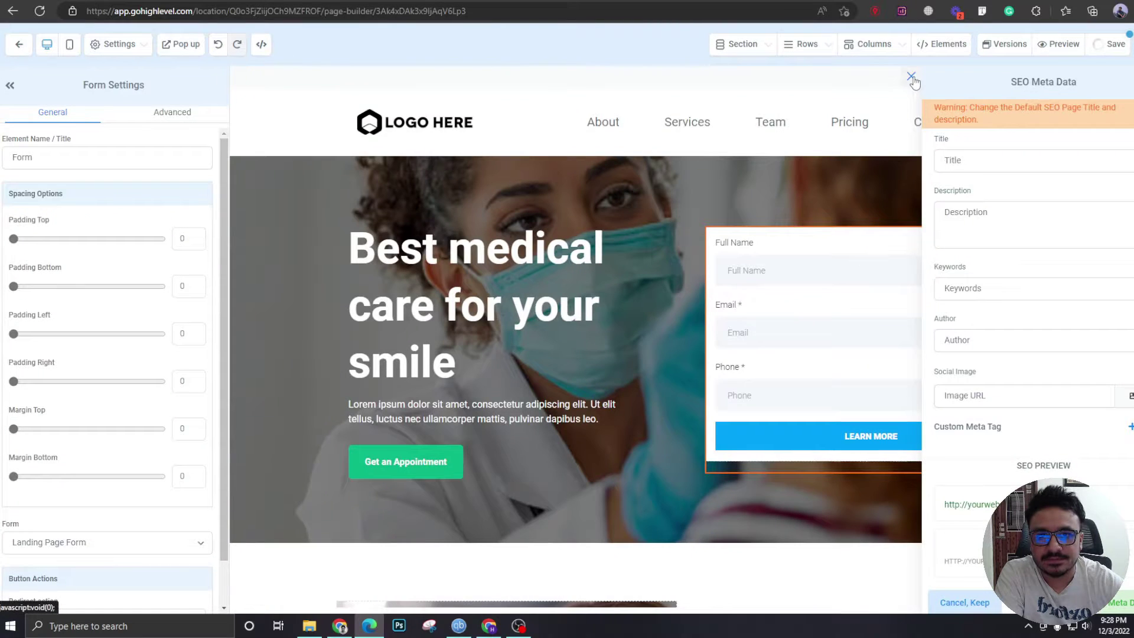
Step: Set the hero form's redirect action to Go to Next step and save the page
click(912, 75)
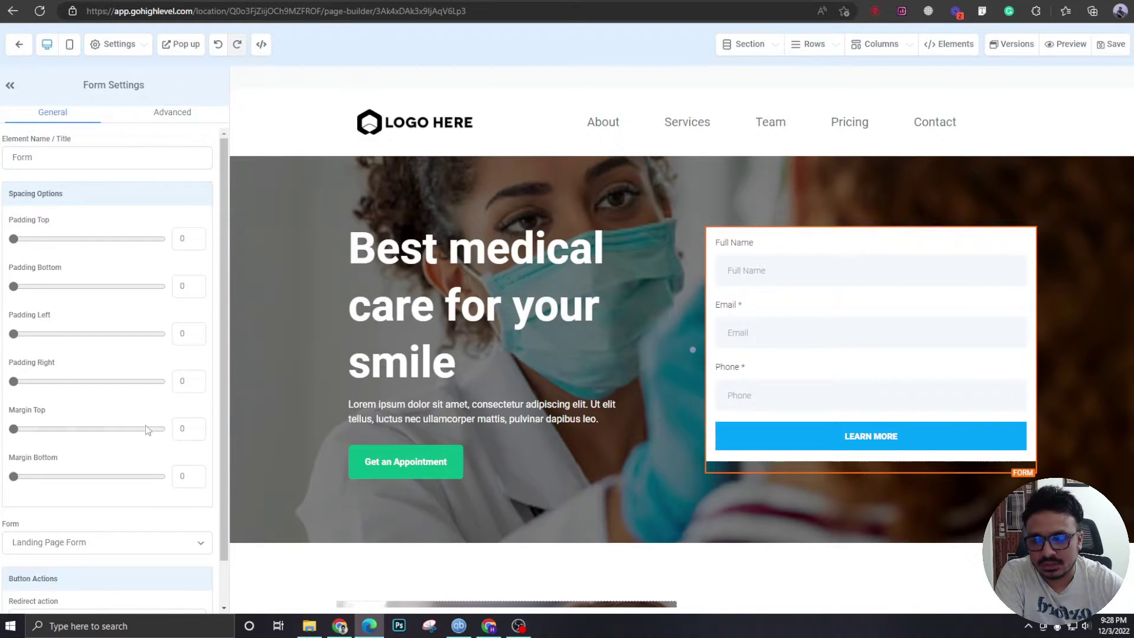
scroll(131, 449, down, 1)
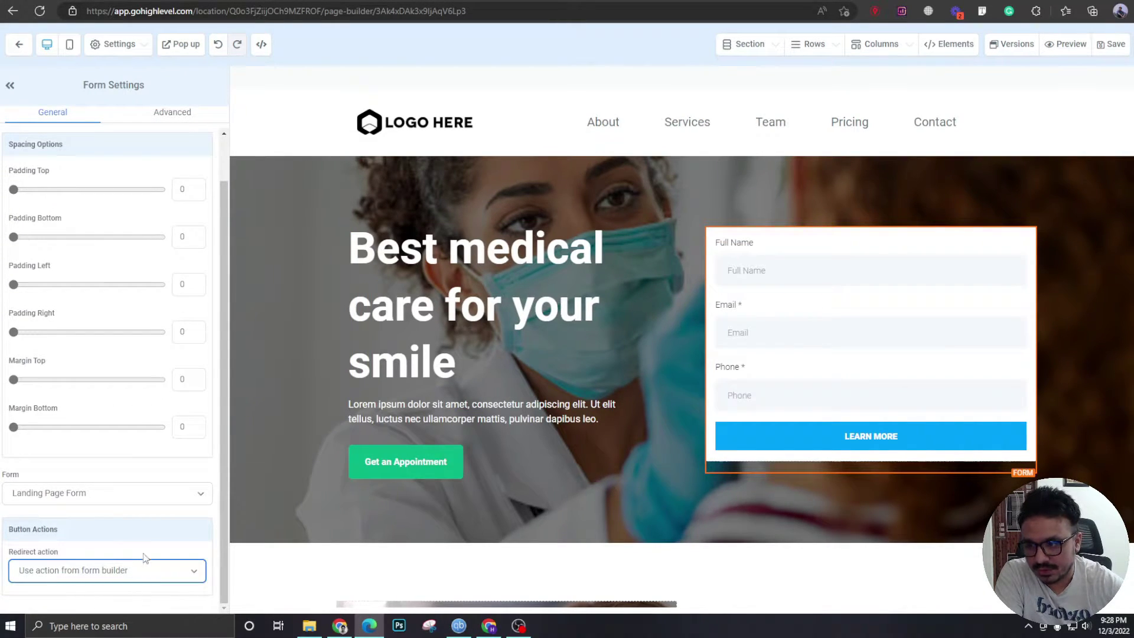
click(47, 580)
click(42, 539)
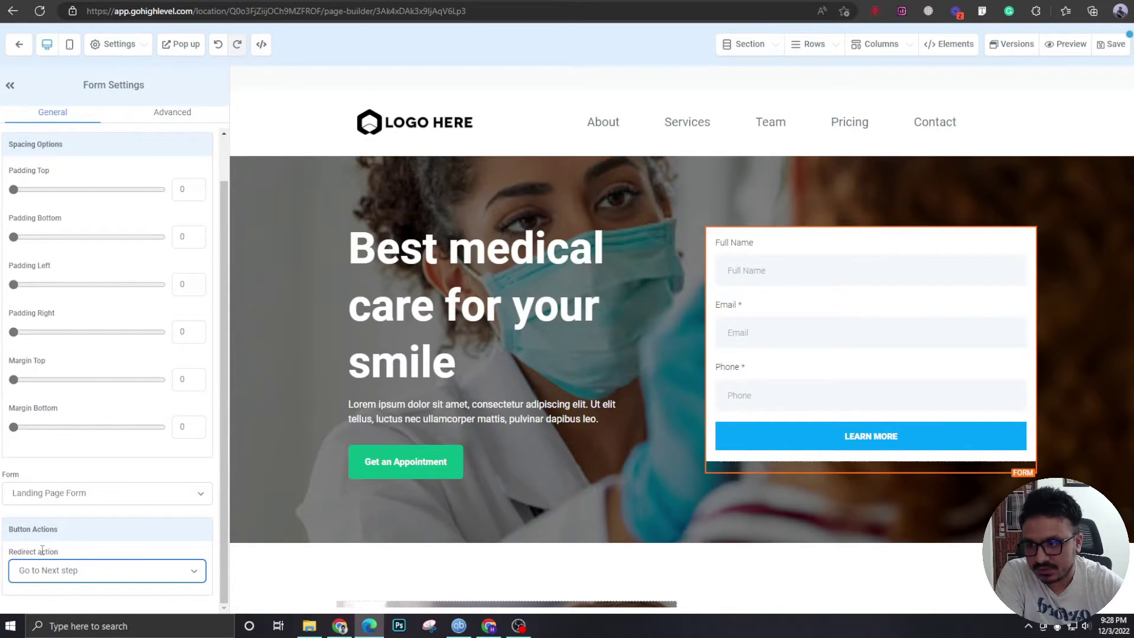
click(1115, 44)
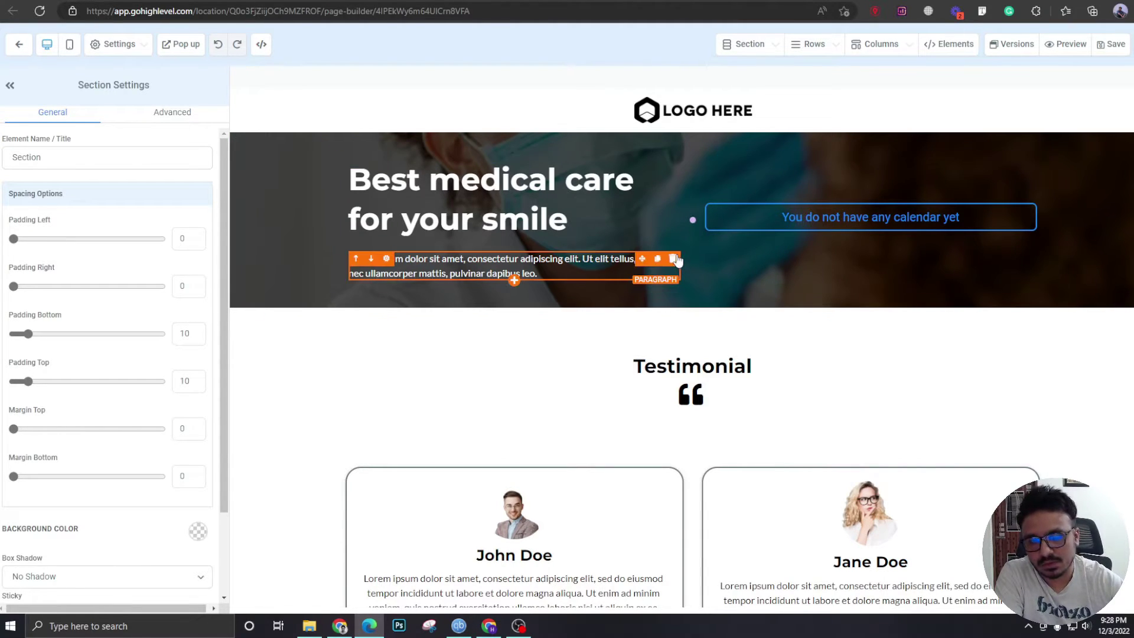
Step: Remove the calendar column, make the headline a centred 'Book An Appointment', and delete the subtitle
click(1039, 163)
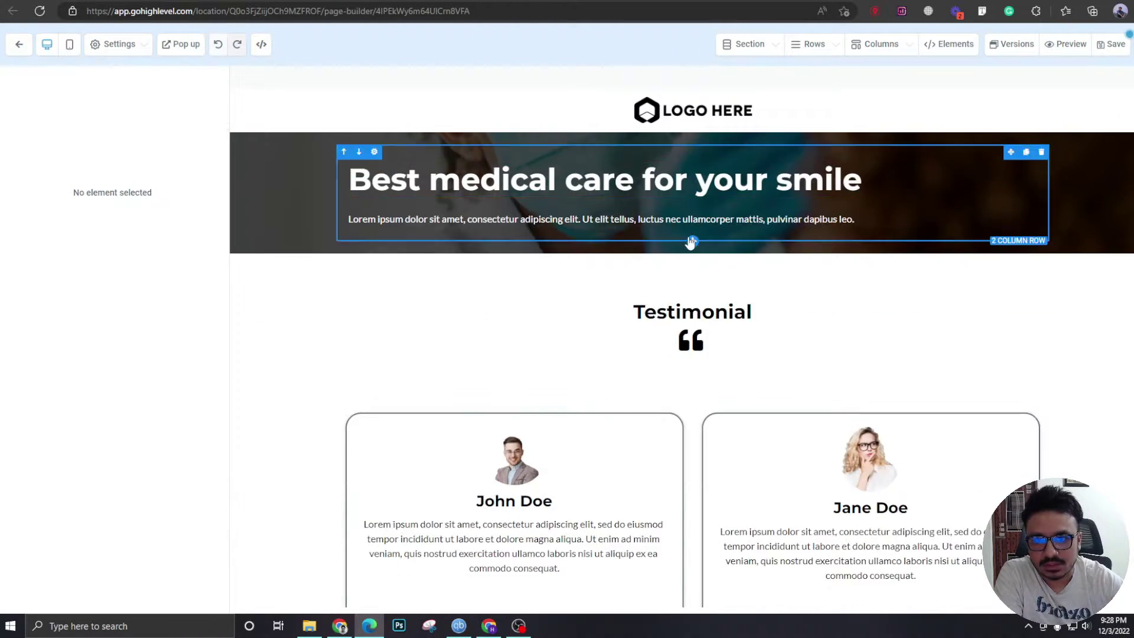
click(666, 188)
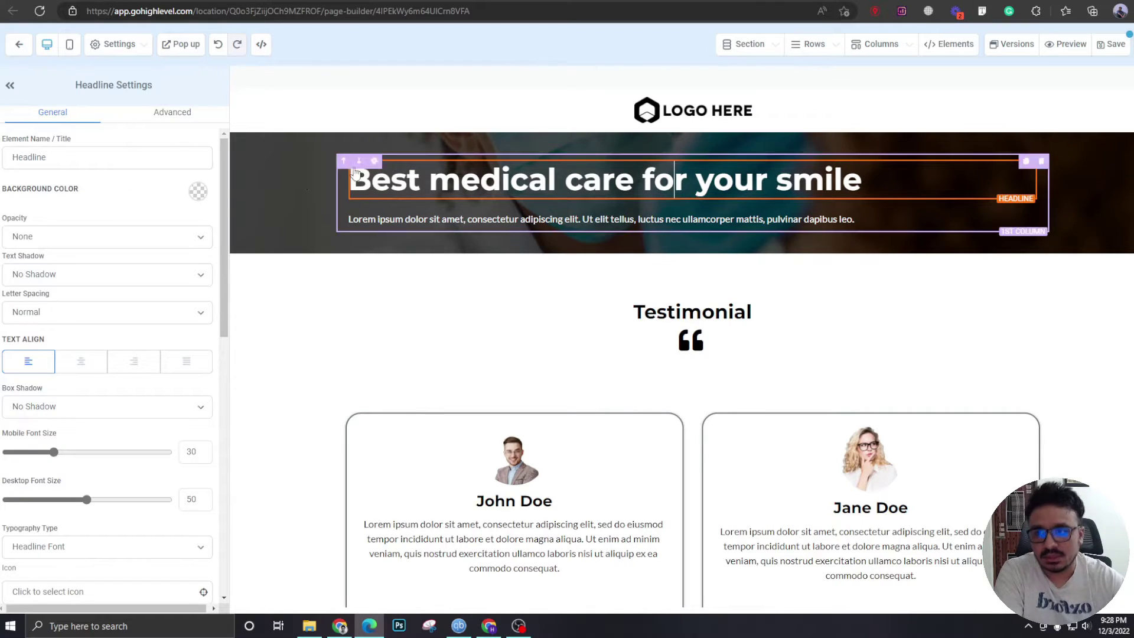
triple_click(389, 195)
text(Book)
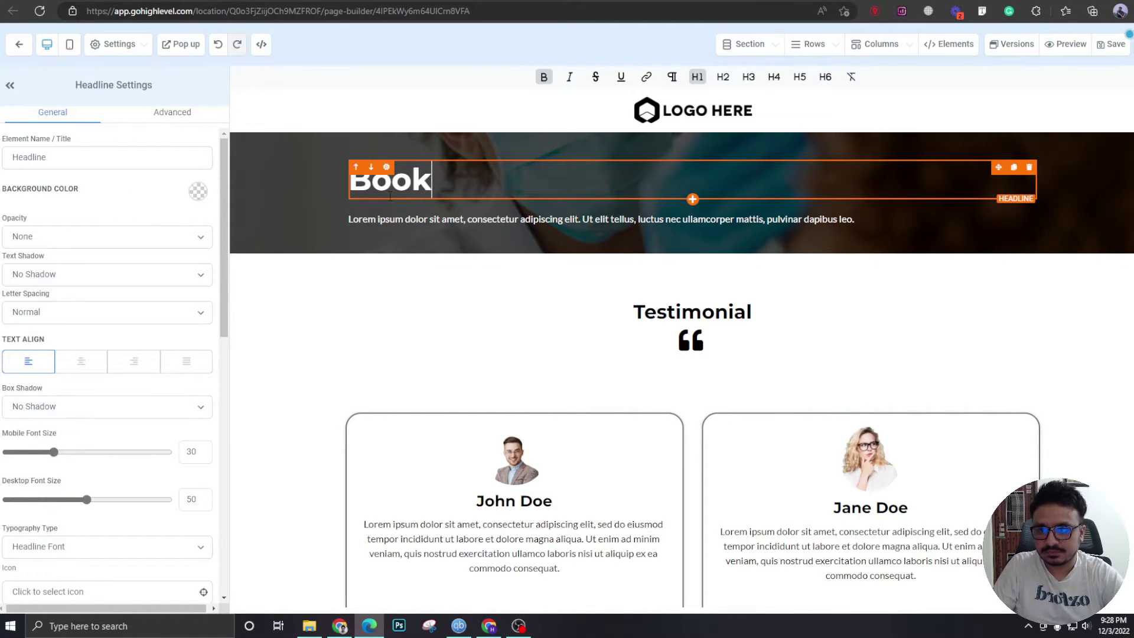
text( An Appointment)
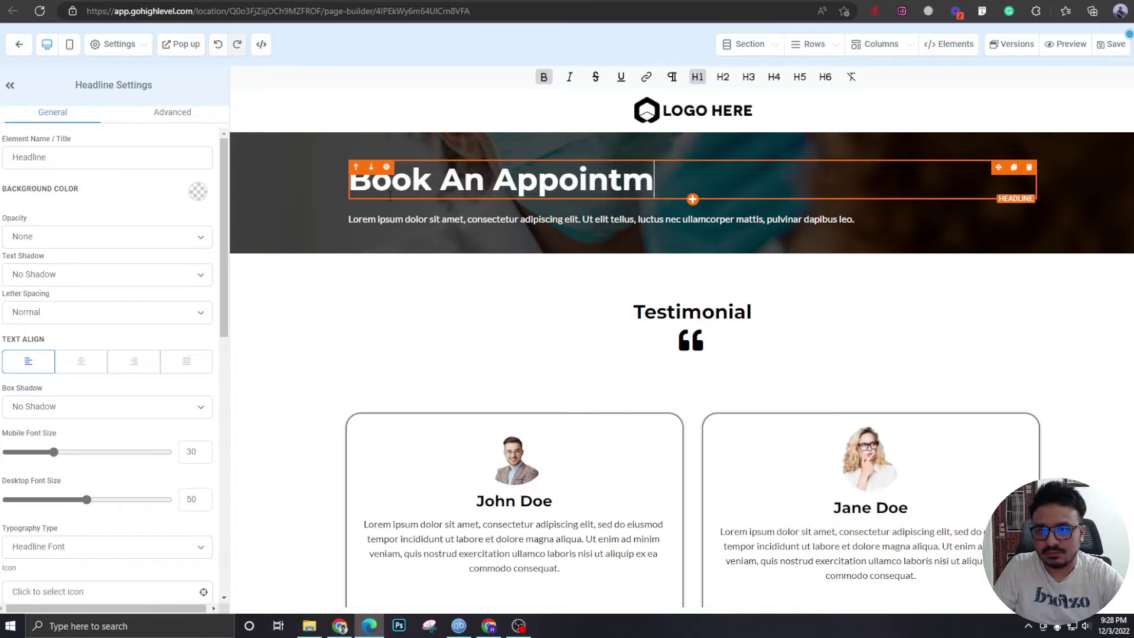
triple_click(389, 195)
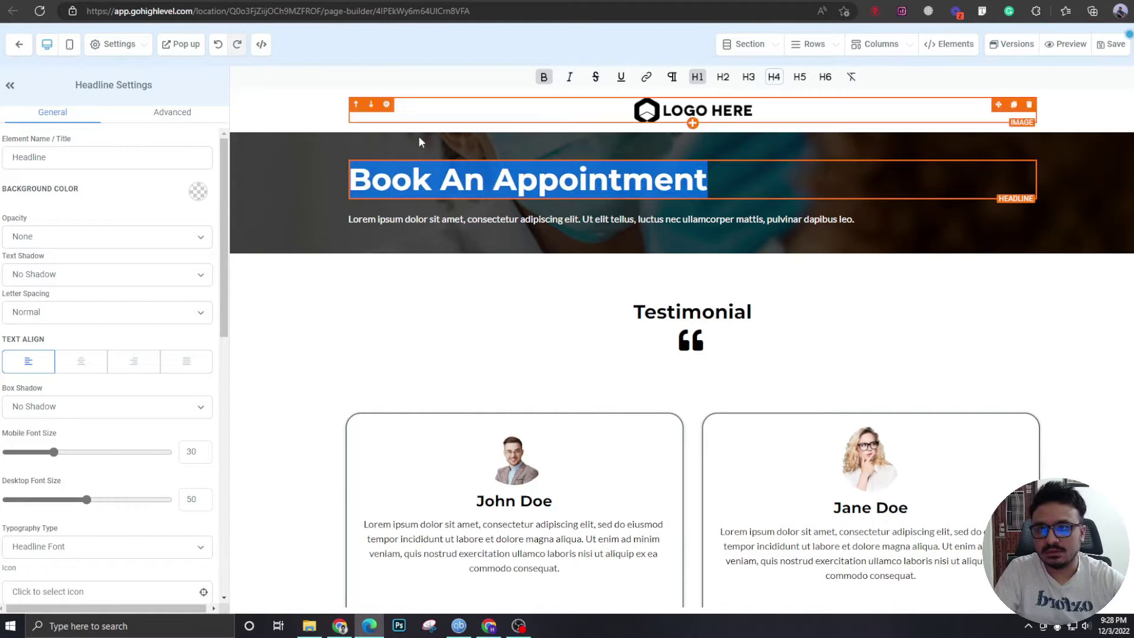
click(94, 370)
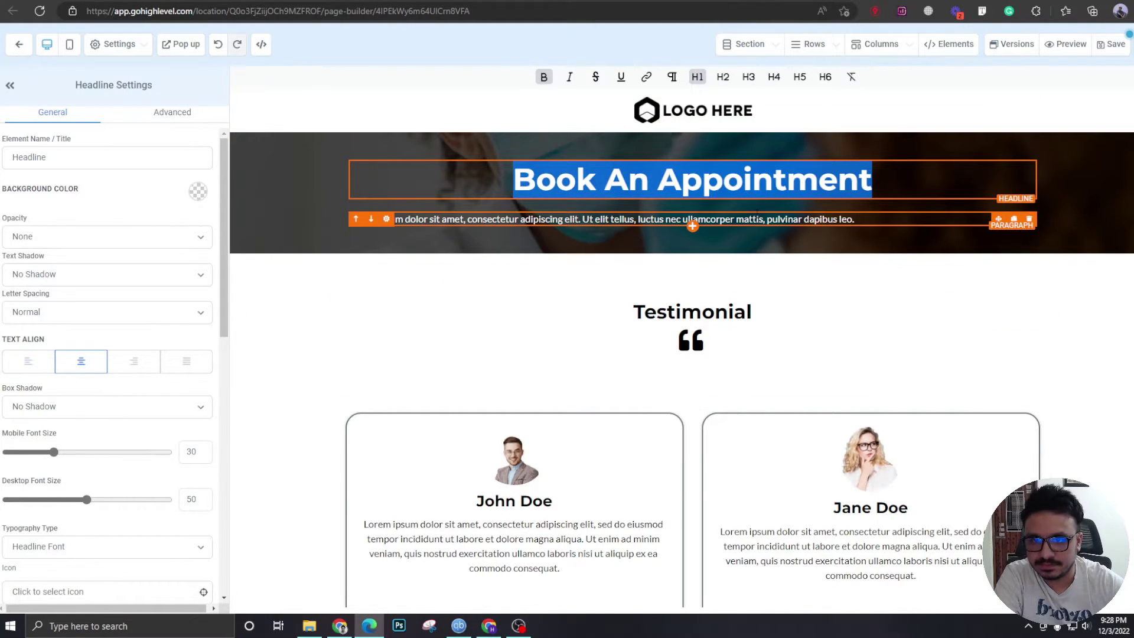
click(1031, 220)
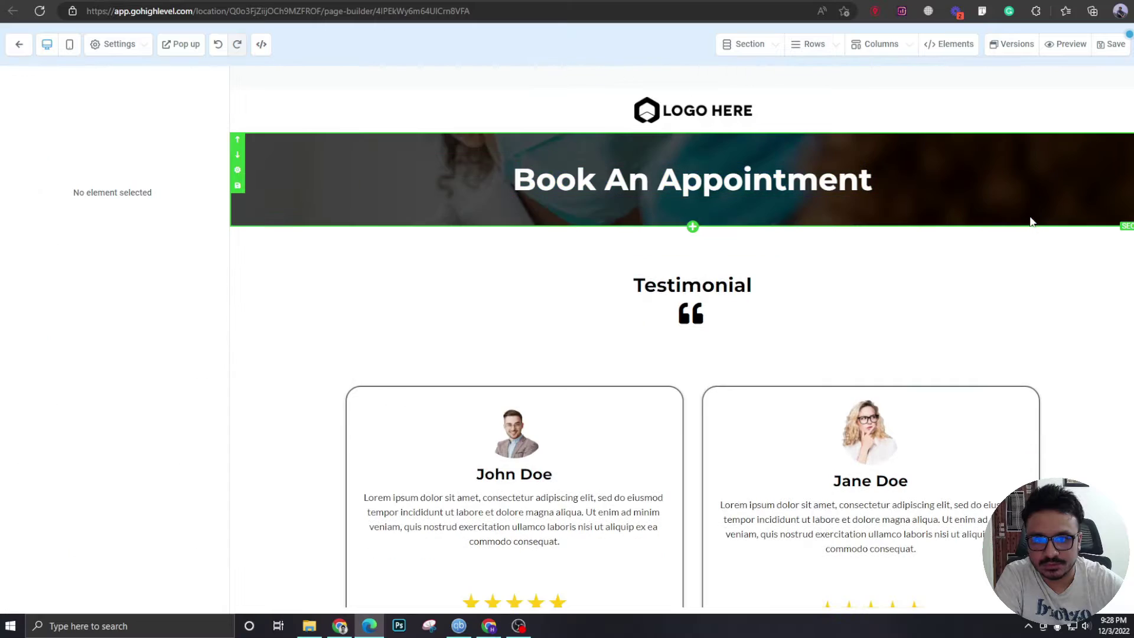
click(692, 199)
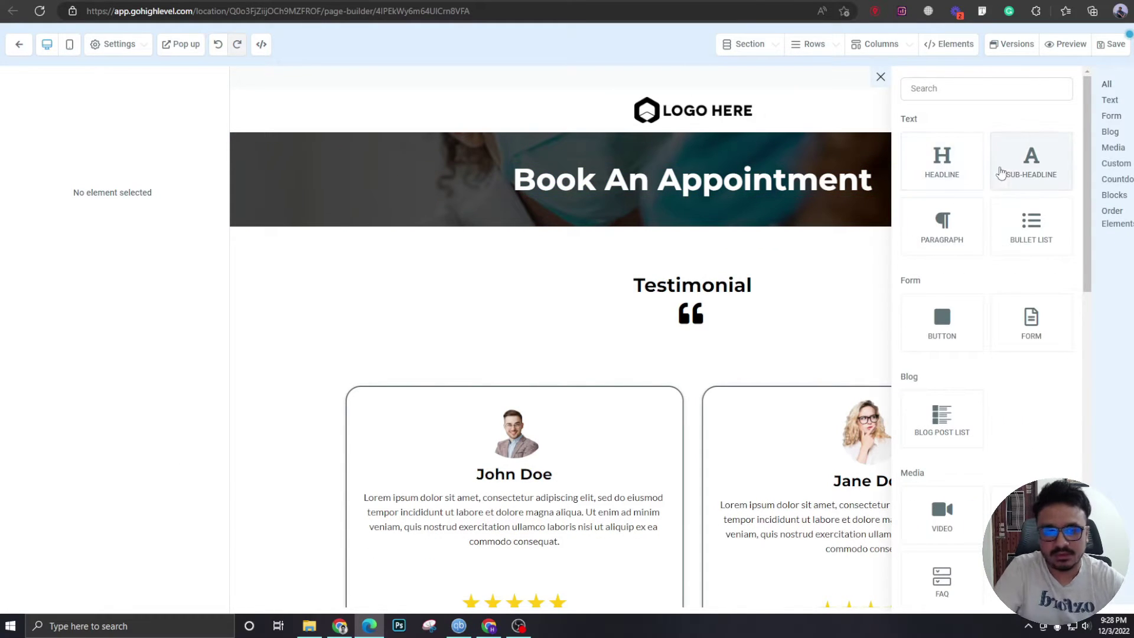
Step: Add a Calendar element below the headline showing the Dental Appointment Booking calendar
click(1002, 91)
text(ca)
click(949, 285)
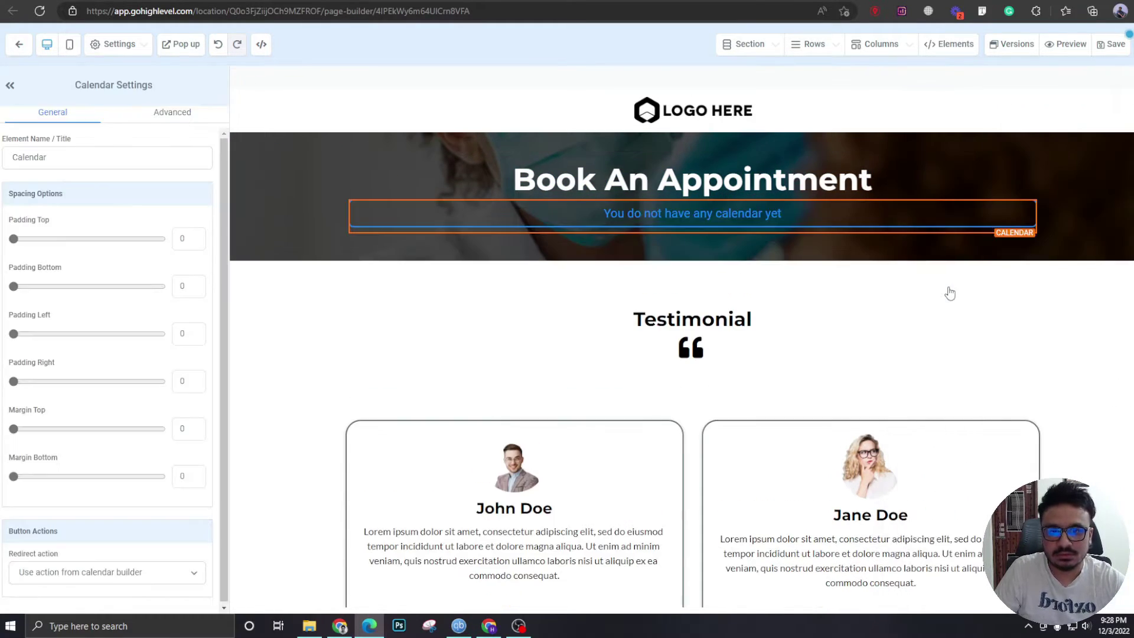
click(473, 320)
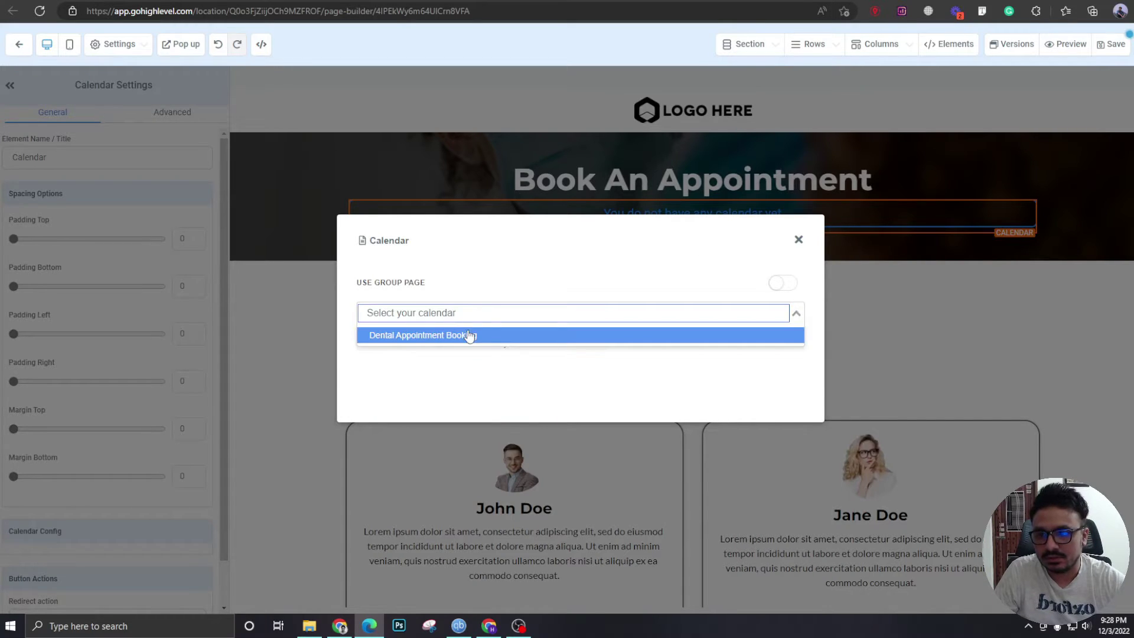
click(471, 332)
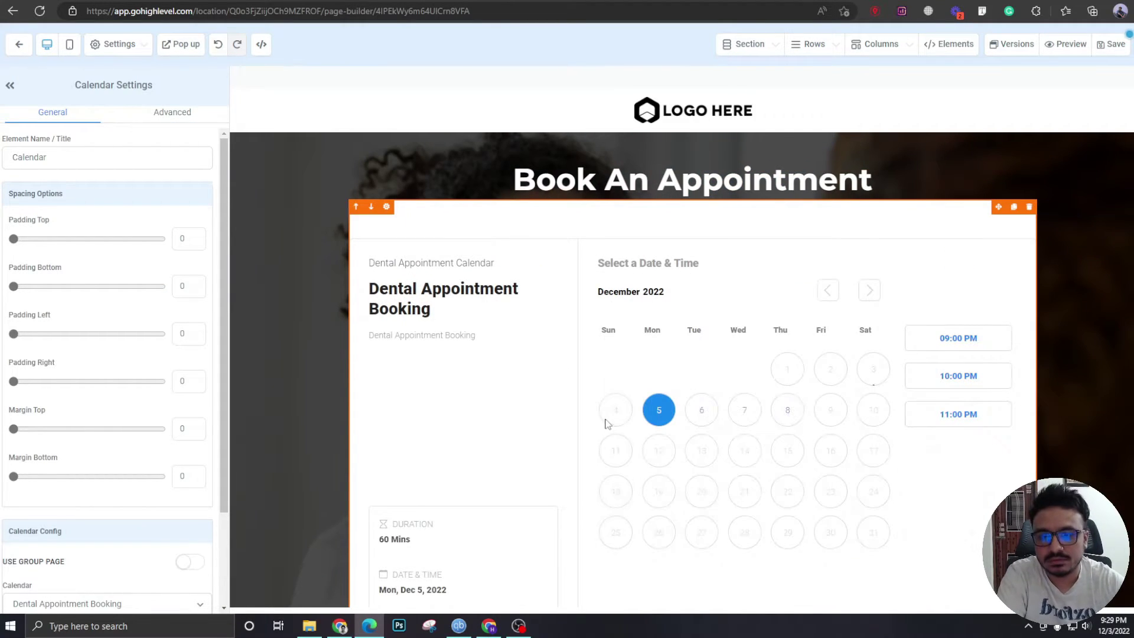
scroll(632, 372, down, 2)
scroll(947, 324, down, 1)
scroll(941, 329, up, 3)
scroll(945, 331, down, 7)
Step: Save the Appointment page and open the funnel's Thank you step
click(1085, 306)
scroll(1081, 266, up, 5)
click(1112, 44)
scroll(688, 355, down, 4)
scroll(921, 331, up, 6)
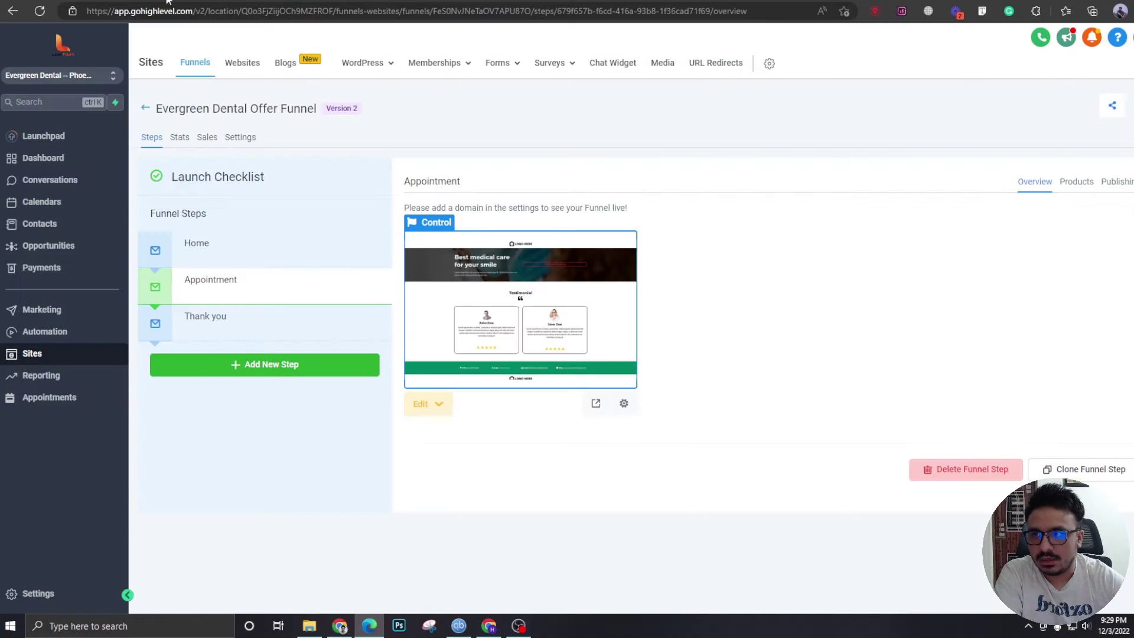
click(286, 324)
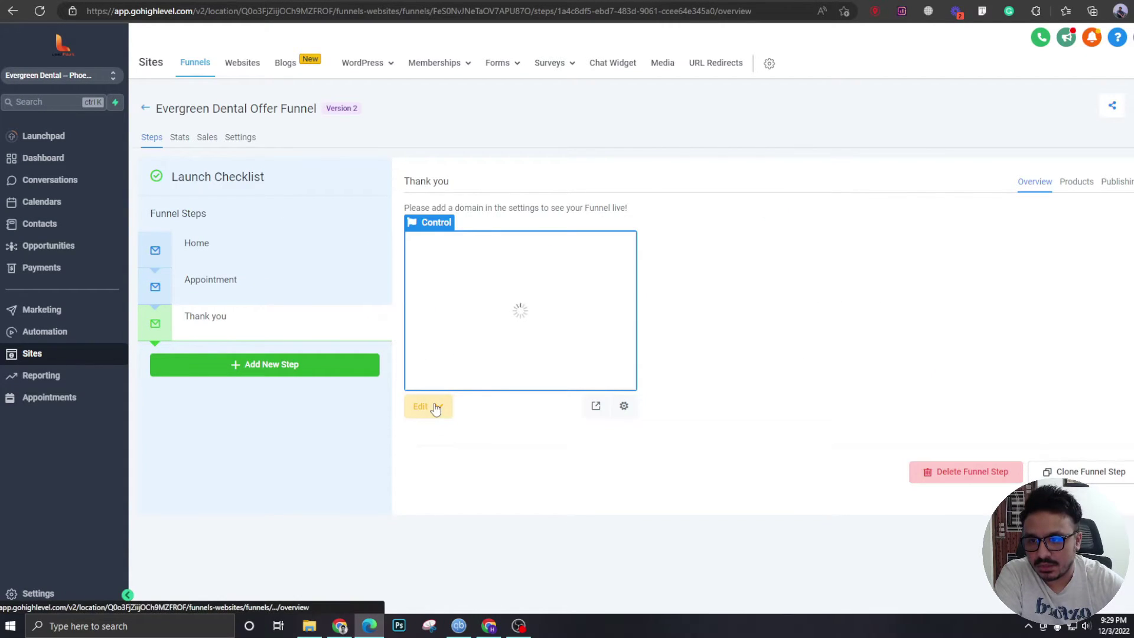
Step: Preview the Thank you page, copy its web address, and return to the funnel editor
mouse_move(434, 406)
click(443, 466)
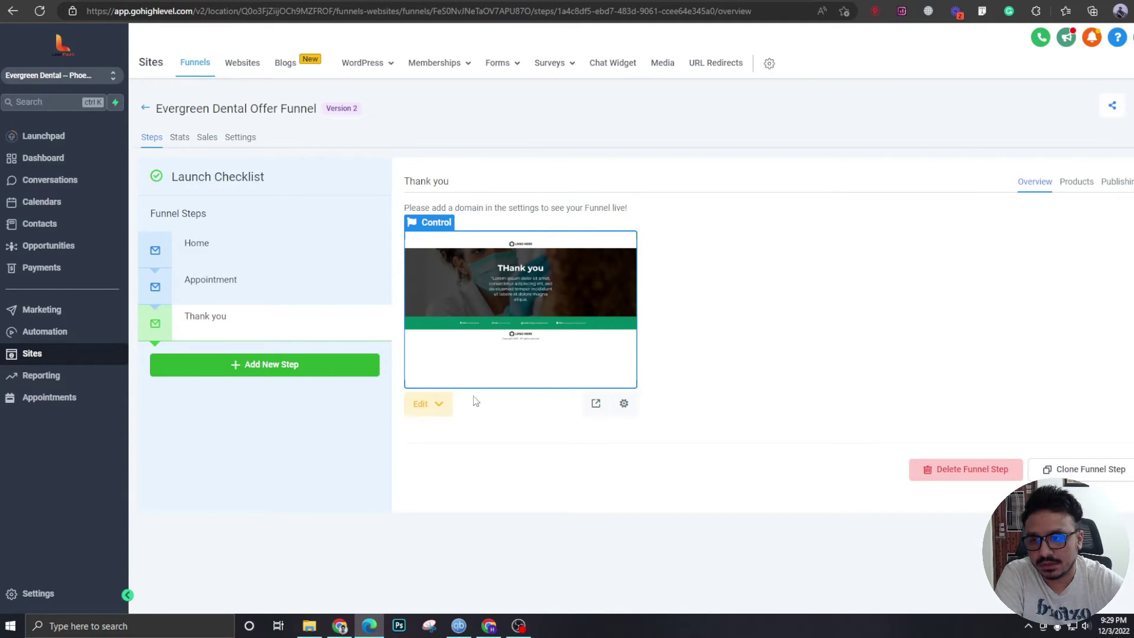
click(595, 403)
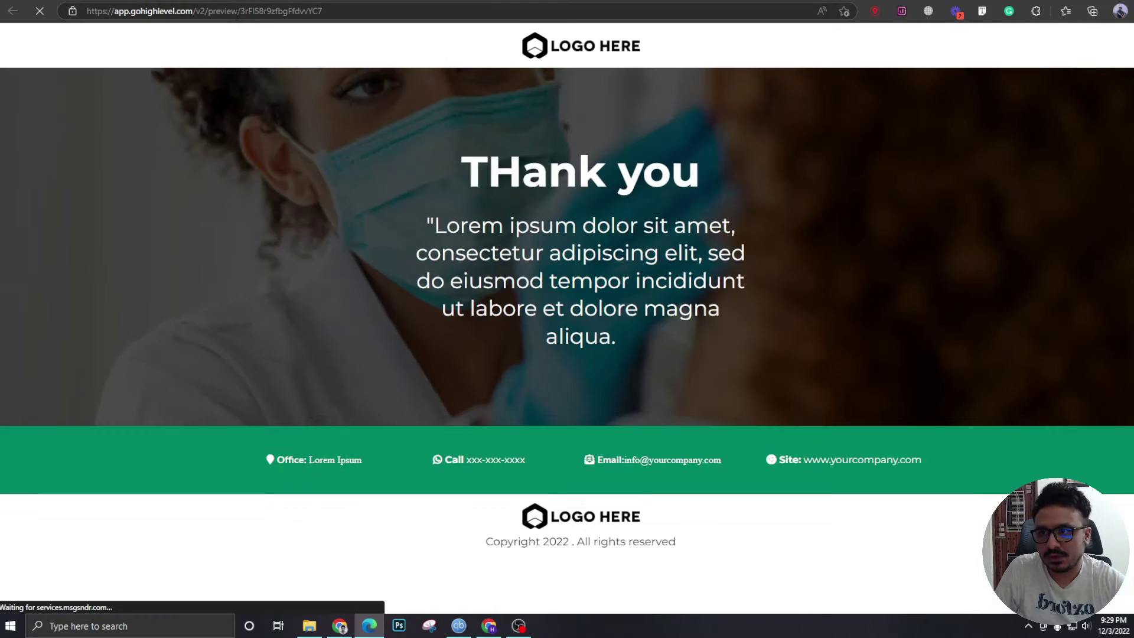
click(239, 13)
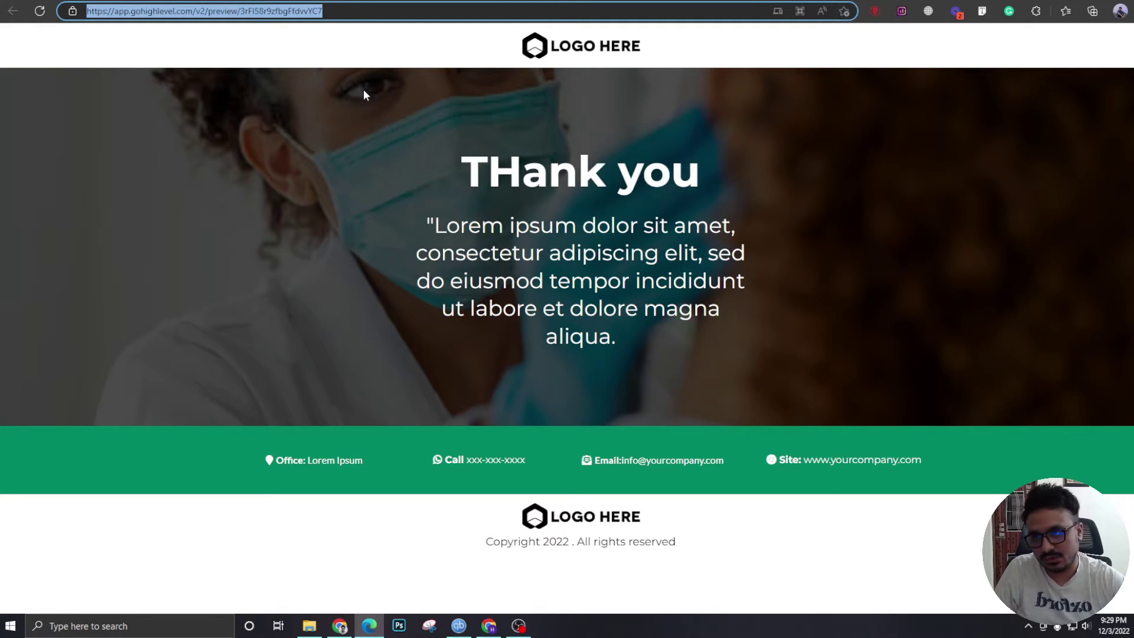
key(ctrl+w)
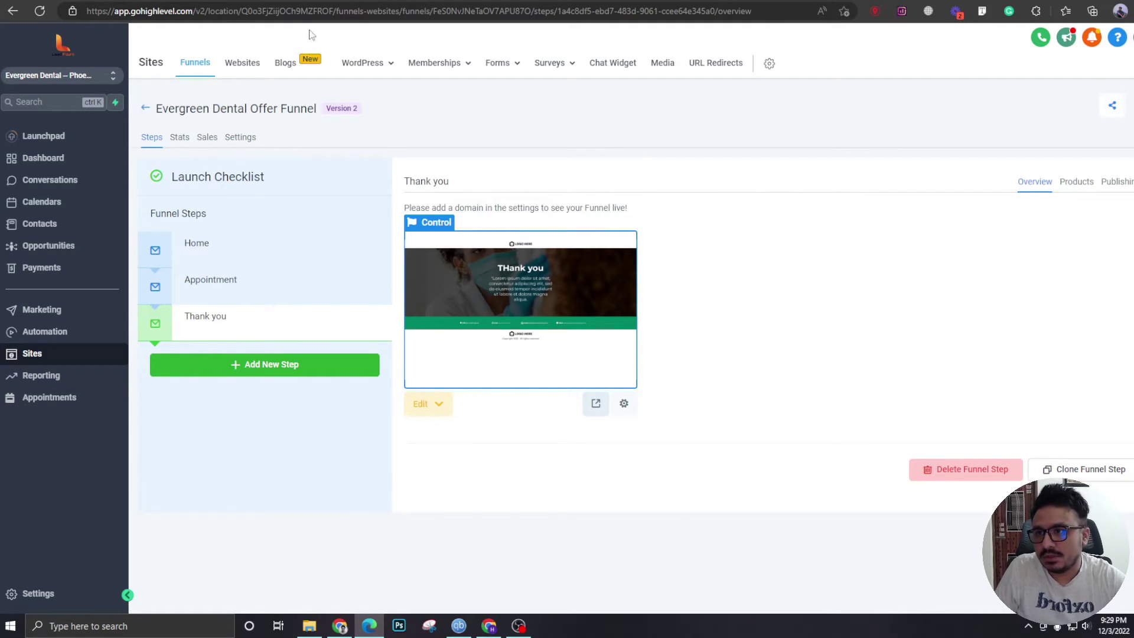
key(ctrl+shift+t)
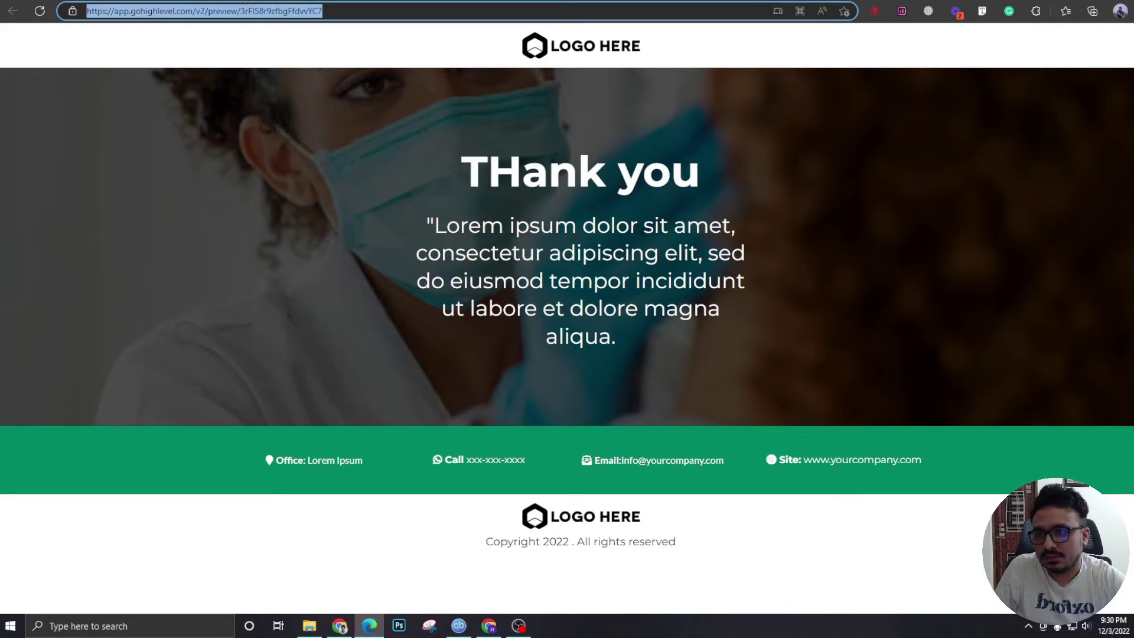
key(ctrl+w)
Step: Open the Dental Appointment Booking calendar's Confirmation step from Settings > Calendars
click(51, 594)
click(62, 299)
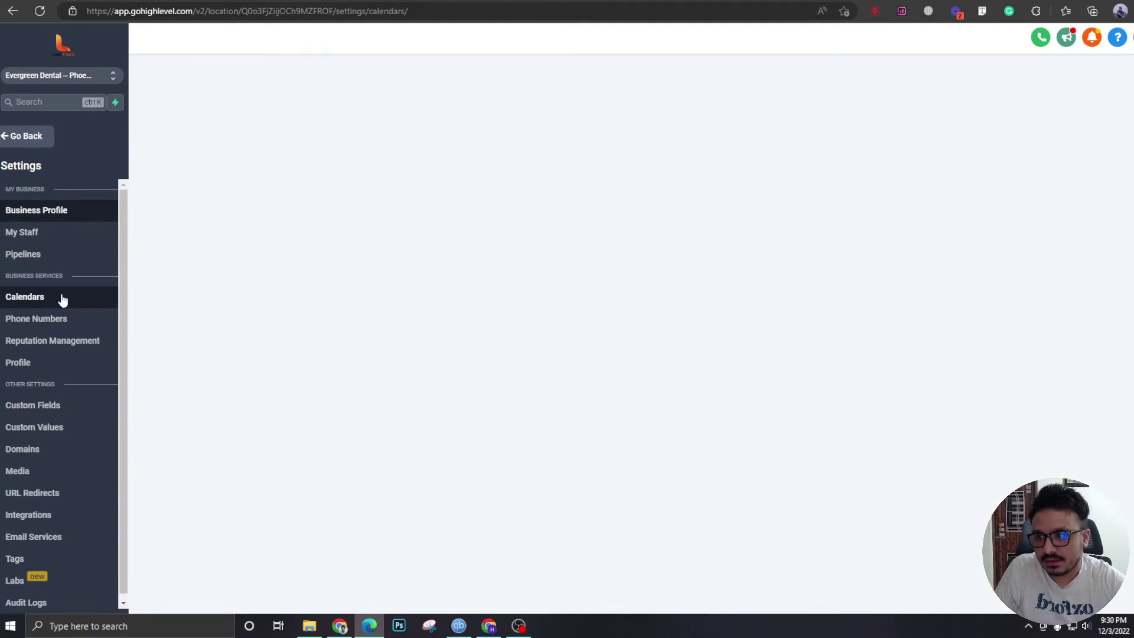
click(616, 240)
click(633, 253)
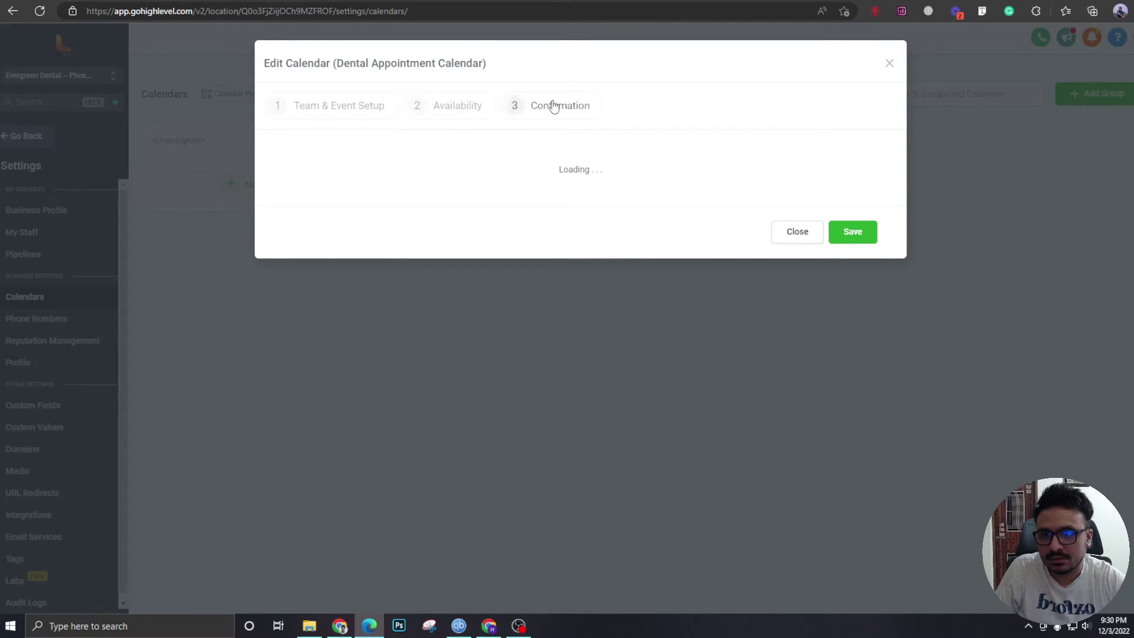
click(552, 105)
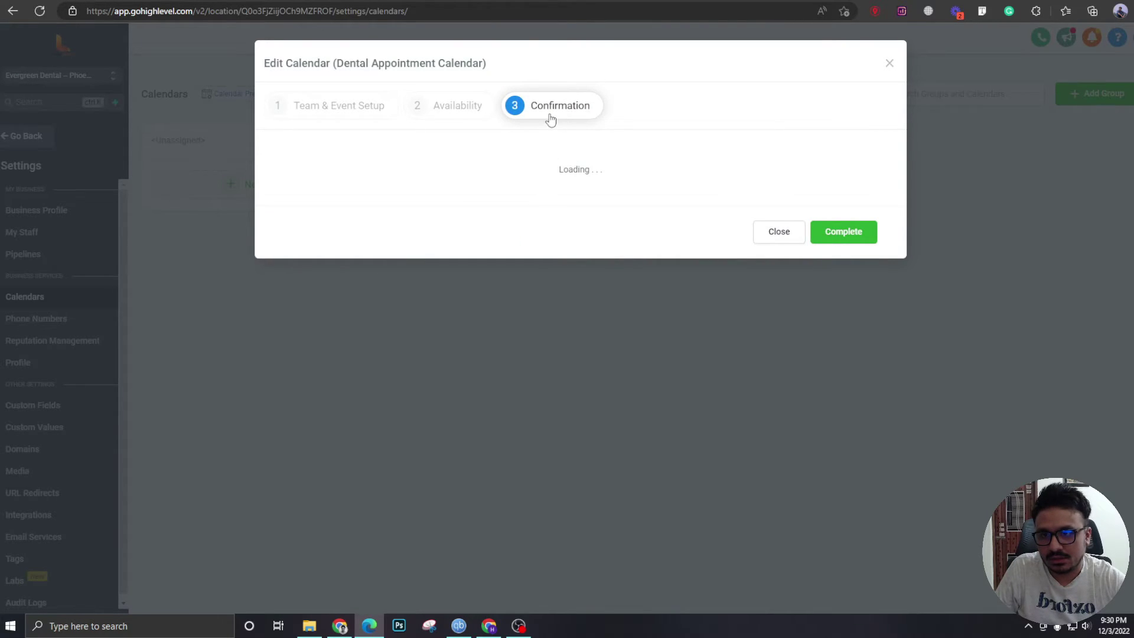
click(550, 112)
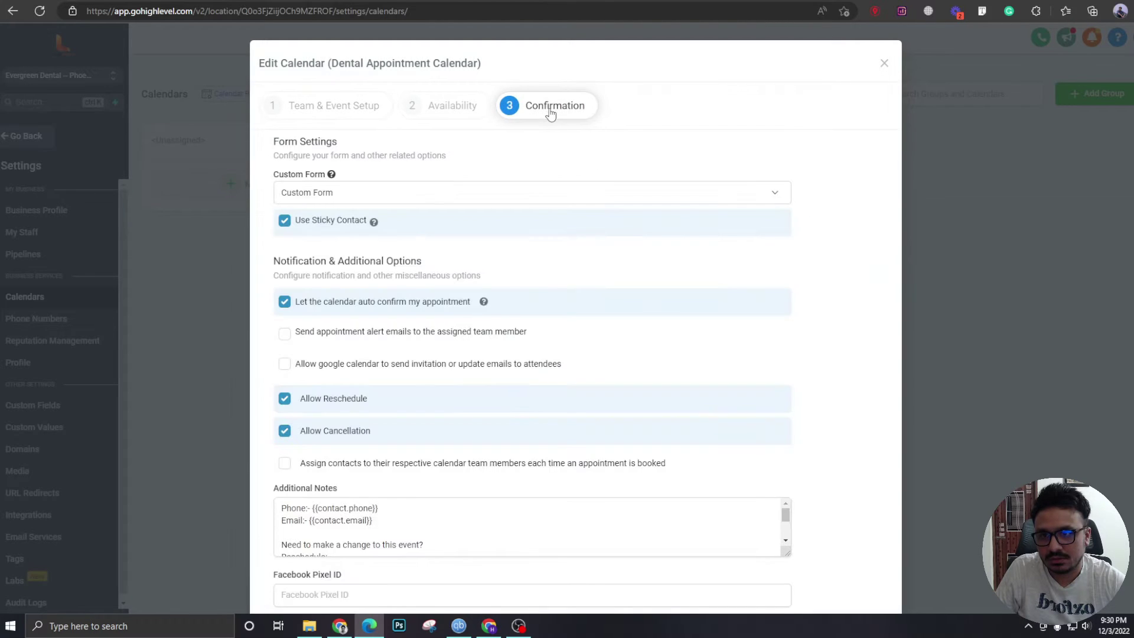
Step: Set Form Submit Redirect URL to the Thank you page preview address and save
scroll(483, 353, down, 5)
click(336, 465)
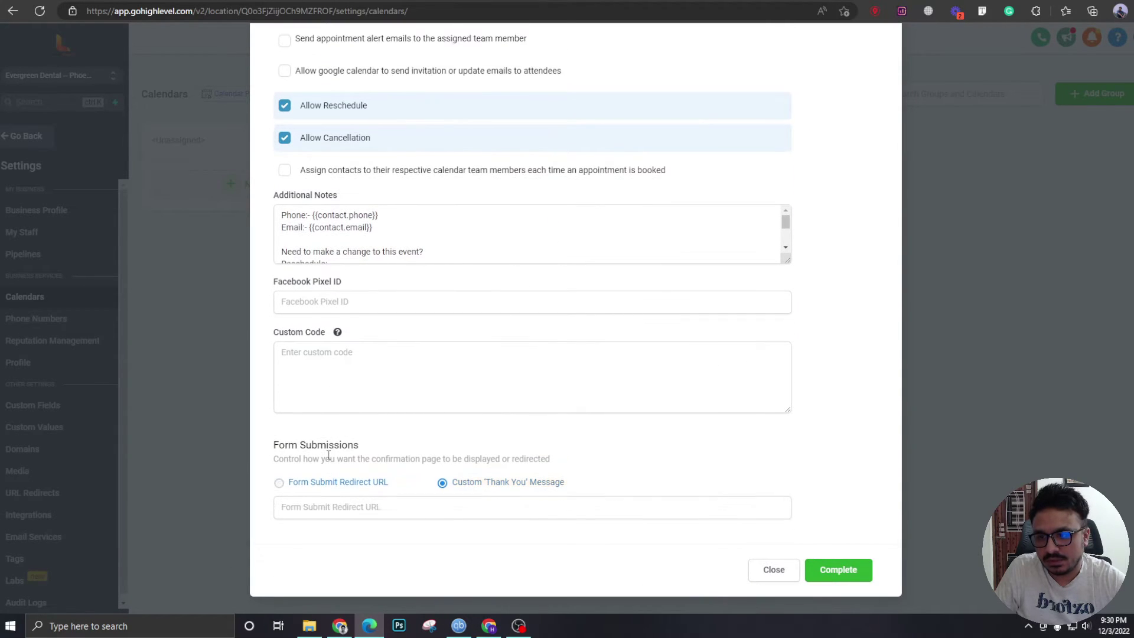
click(332, 503)
key(ctrl+v)
key(ctrl+v)
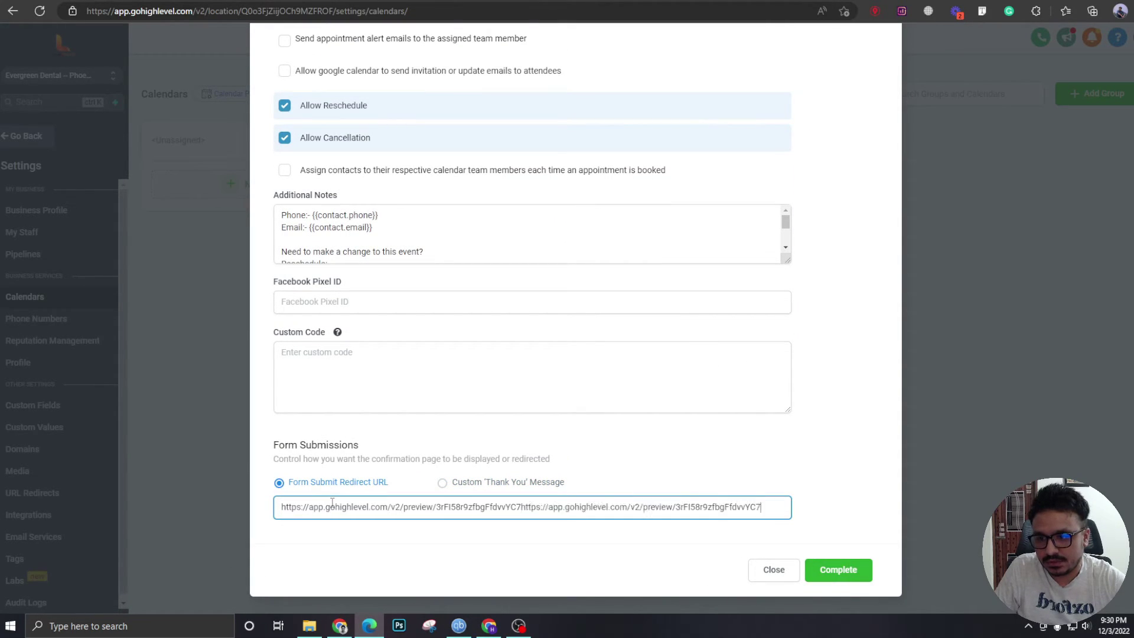
key(ctrl+z)
click(603, 548)
click(817, 581)
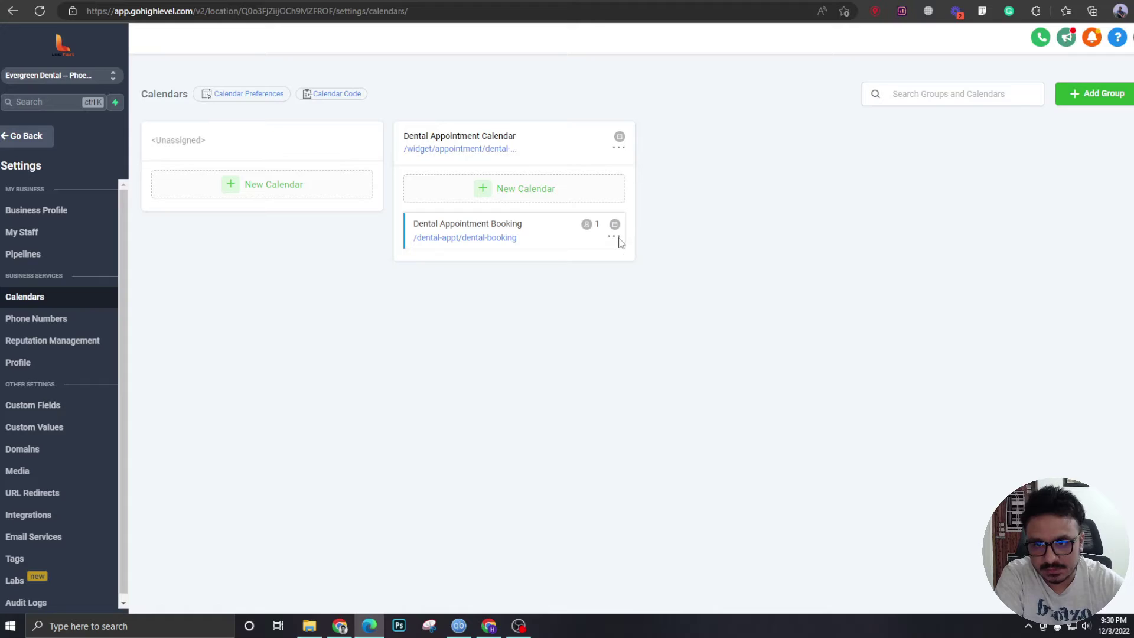
Step: Reopen the booking calendar's Confirmation step to verify the saved redirect URL
click(614, 237)
click(636, 258)
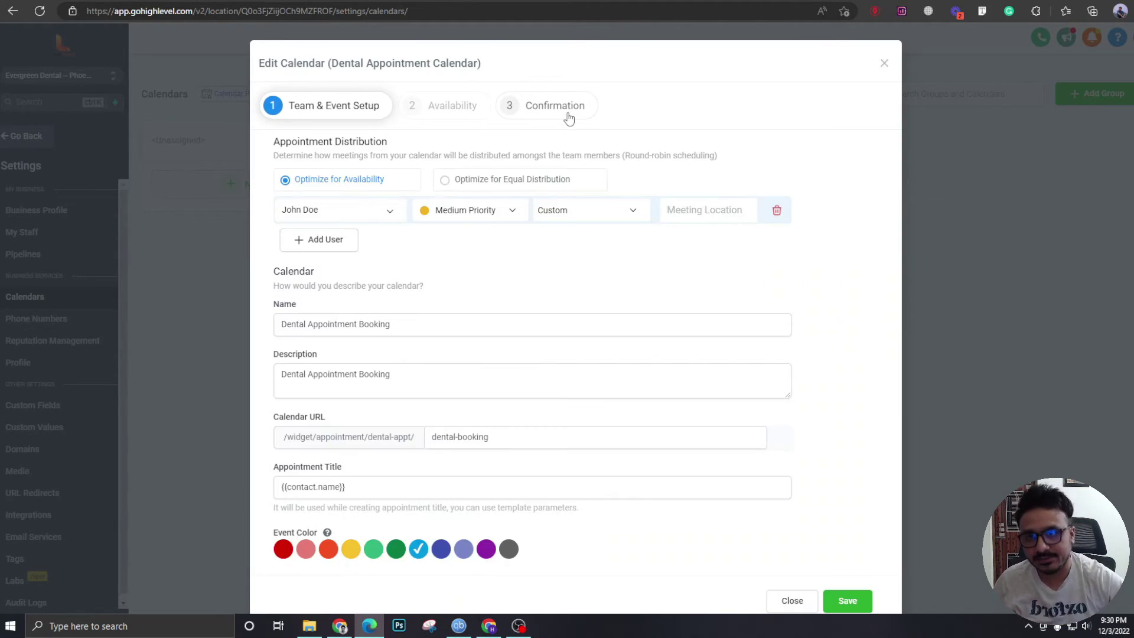
click(567, 117)
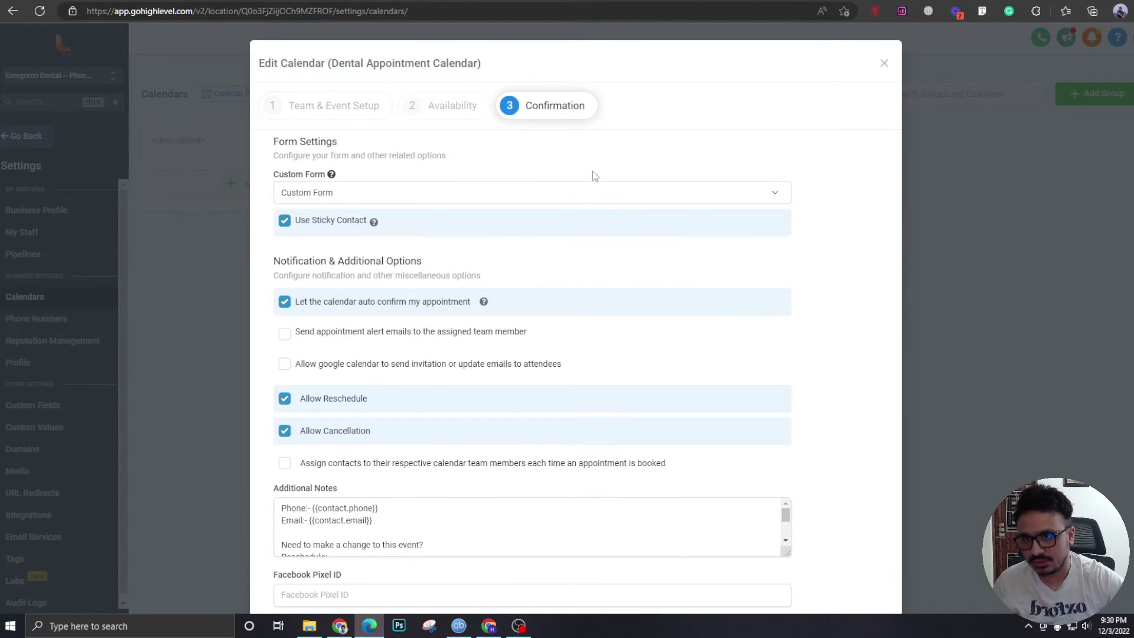
scroll(459, 555, down, 5)
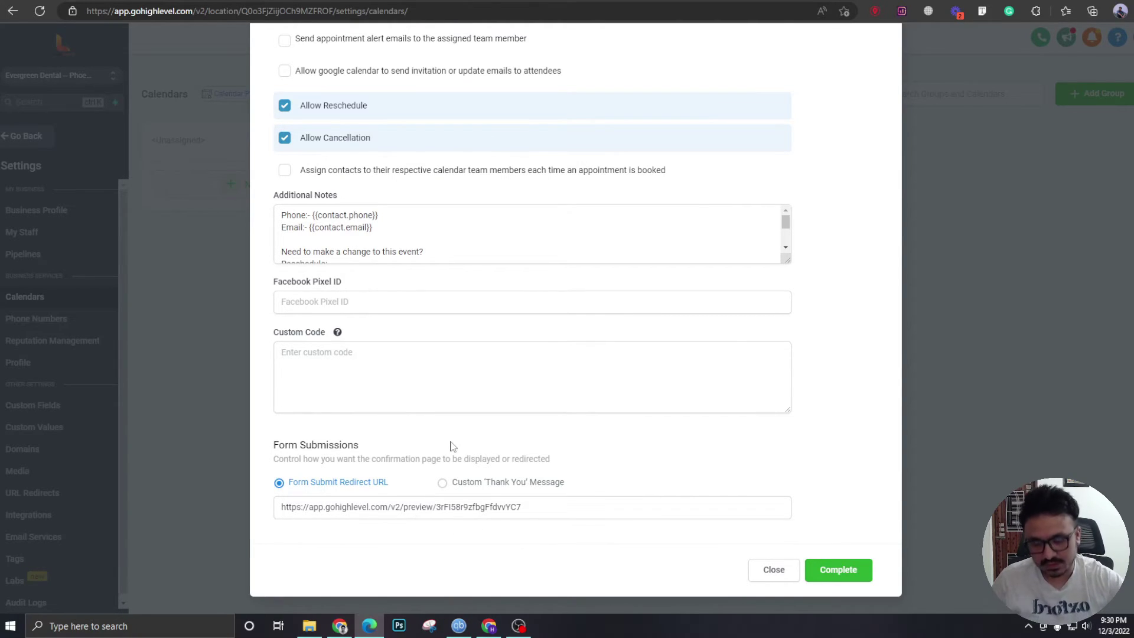
scroll(443, 443, up, 5)
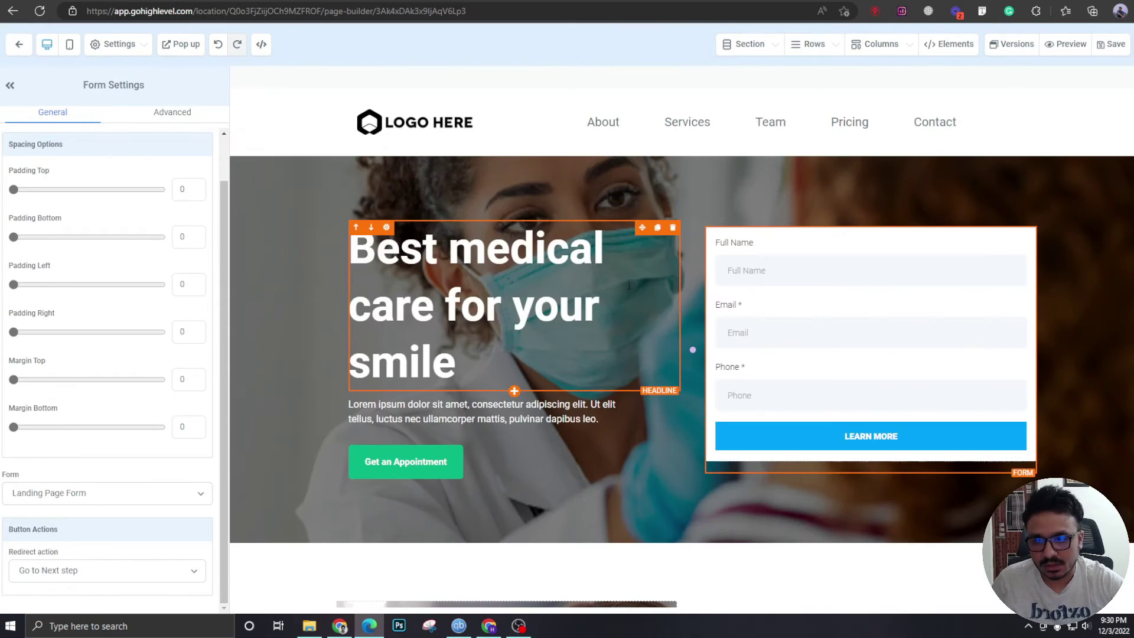
Step: Drag the hero row's column divider right to widen the headline column and narrow the form
scroll(628, 288, down, 20)
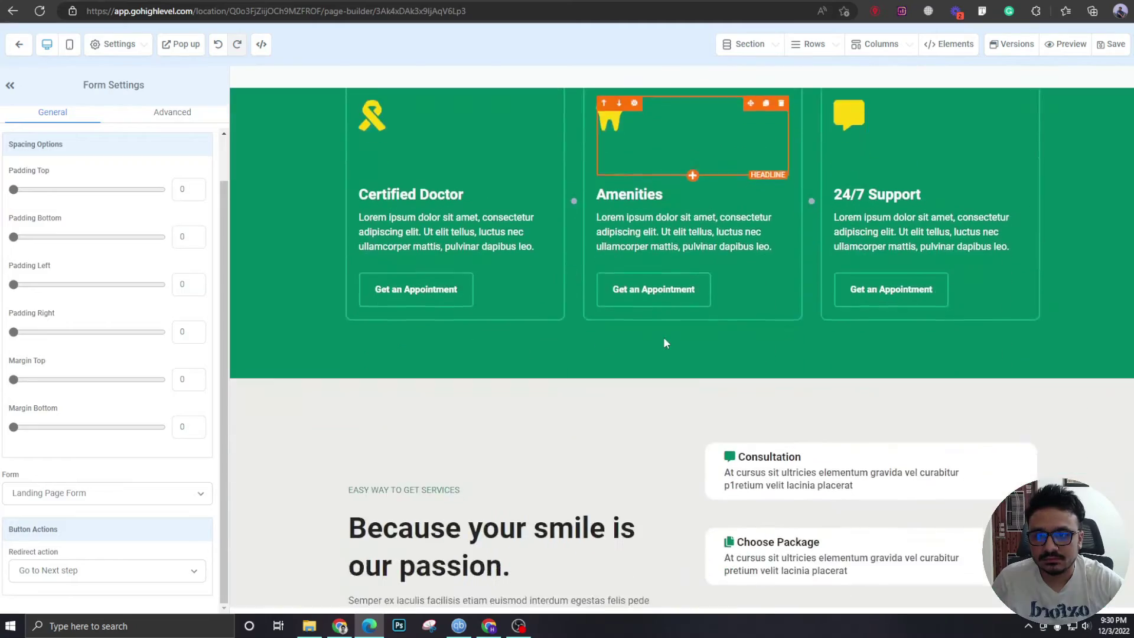
scroll(664, 342, down, 20)
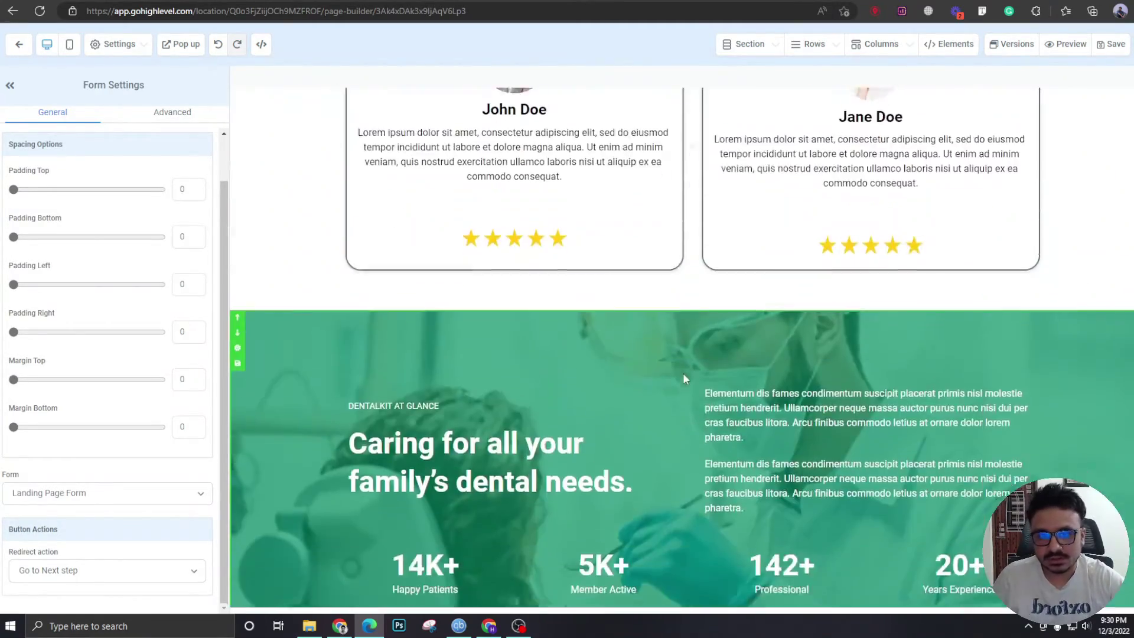
scroll(683, 374, up, 20)
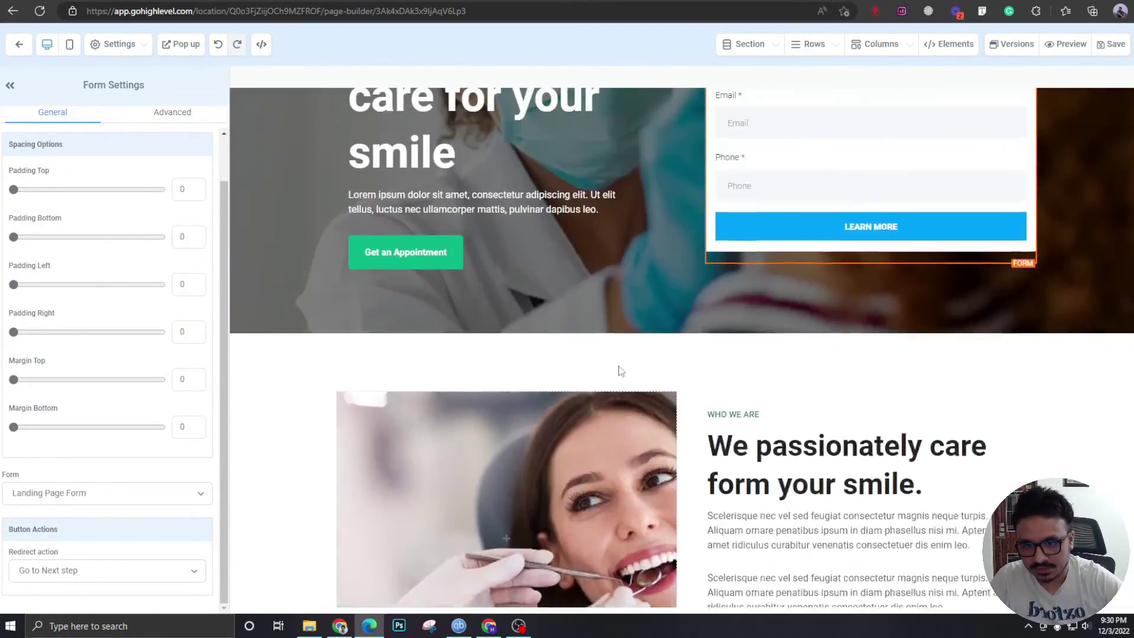
scroll(621, 371, up, 5)
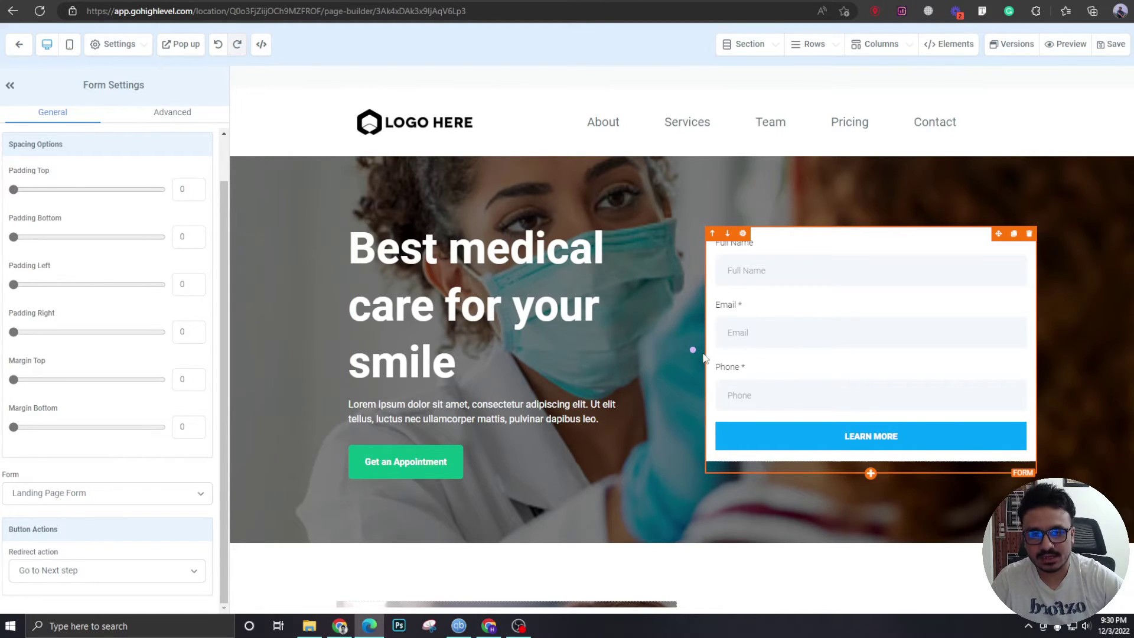
click(722, 348)
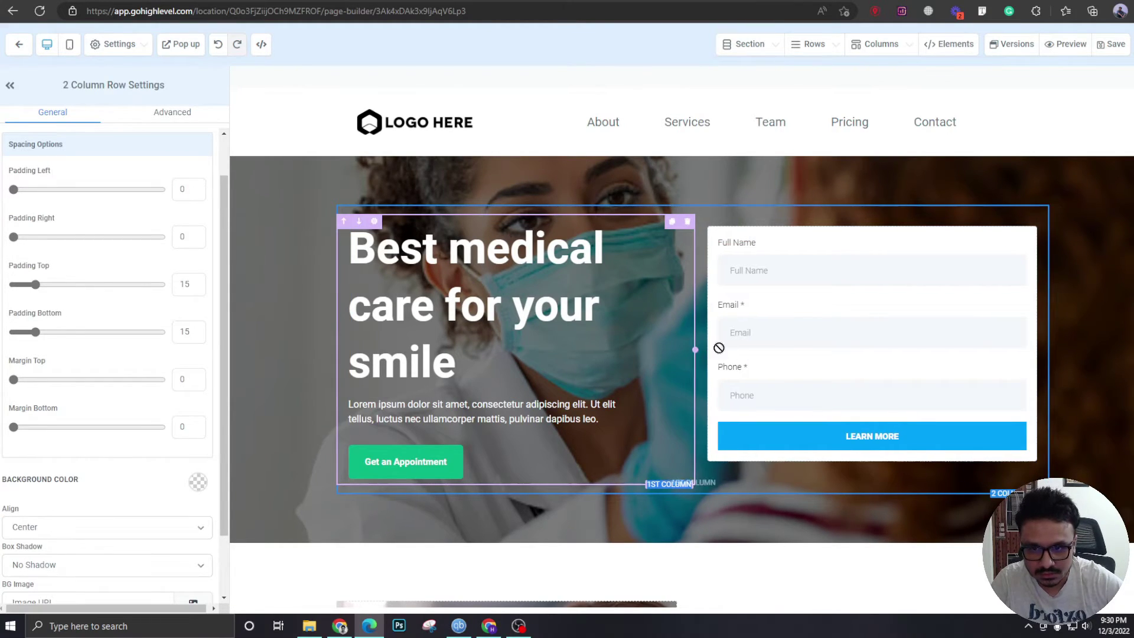
drag(720, 347, 782, 342)
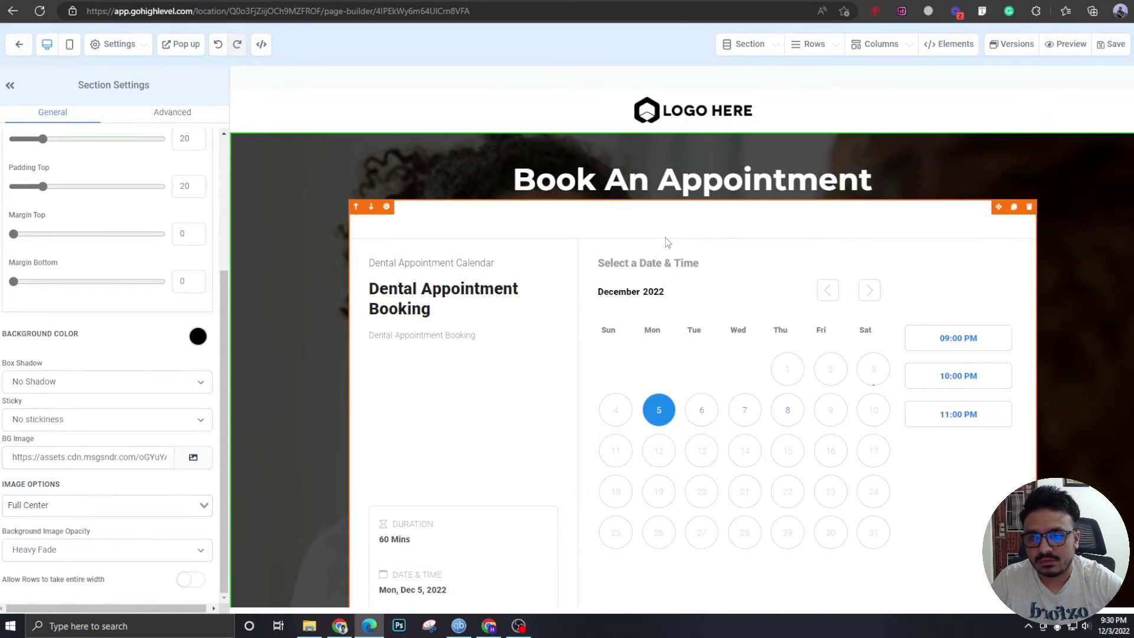
Step: Scroll through the Book An Appointment and Thank you pages to review their layout
scroll(664, 237, down, 10)
scroll(666, 241, up, 10)
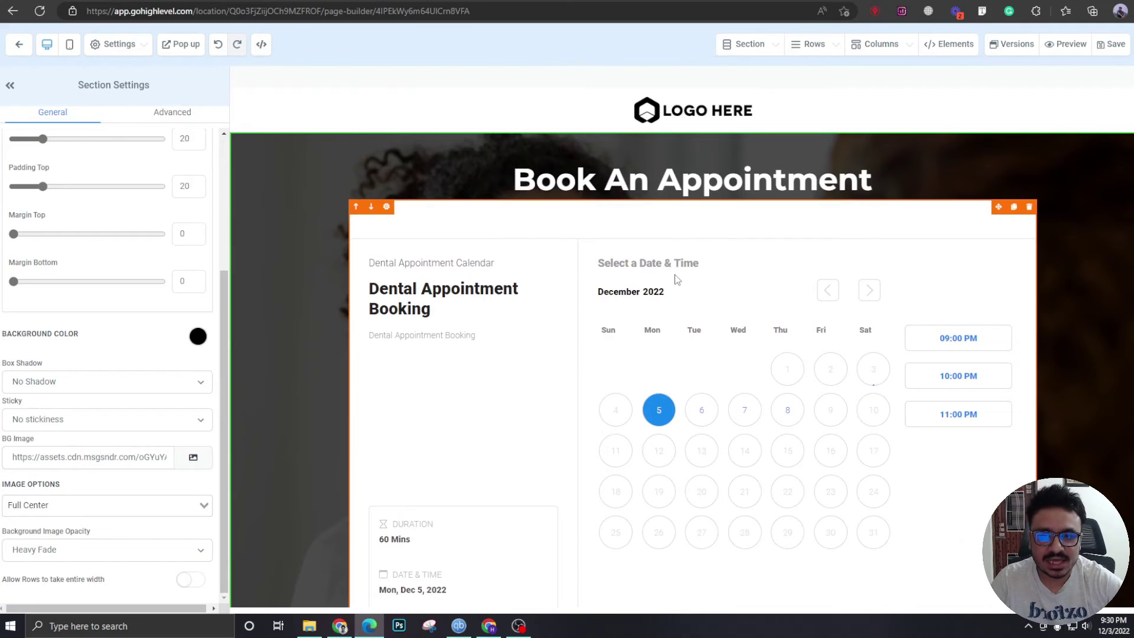
scroll(666, 243, down, 10)
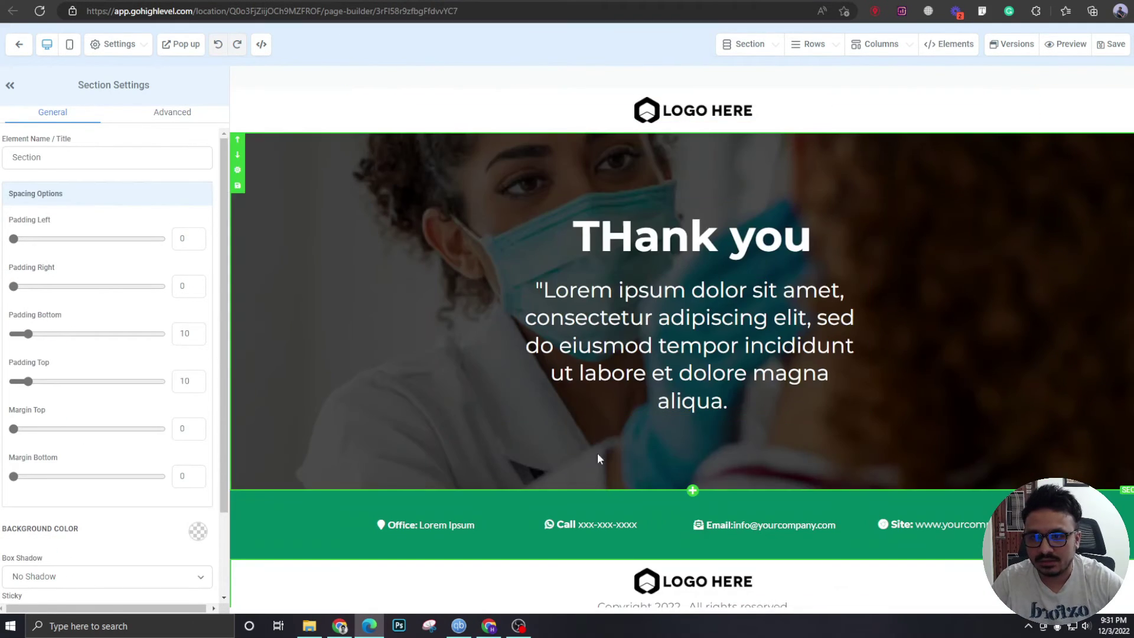
scroll(689, 473, down, 1)
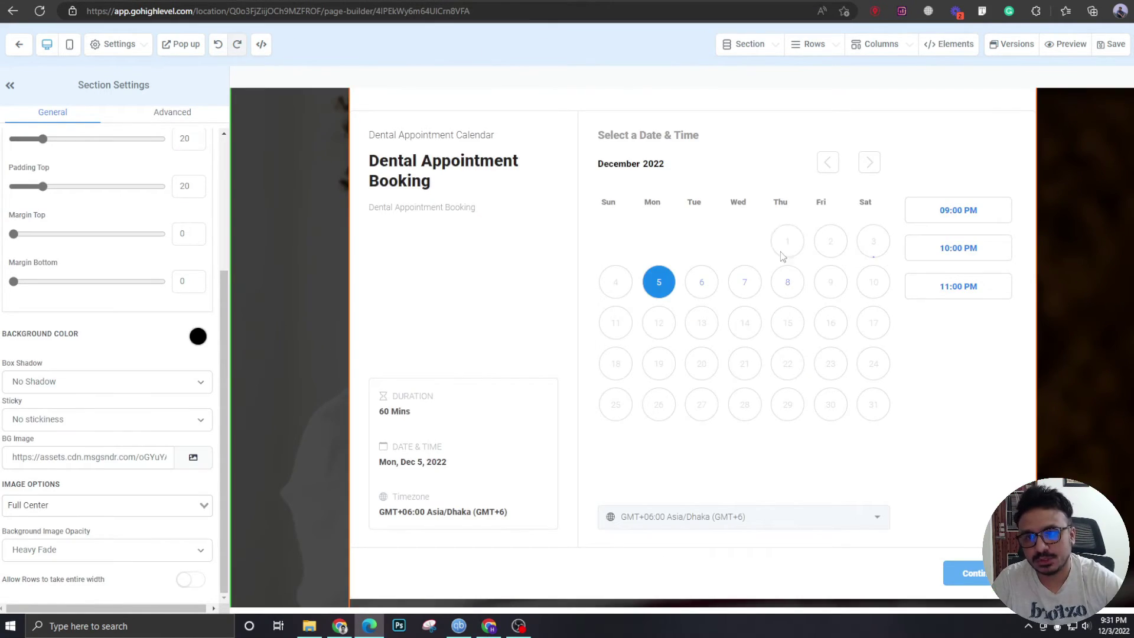
scroll(802, 268, up, 3)
scroll(809, 295, down, 6)
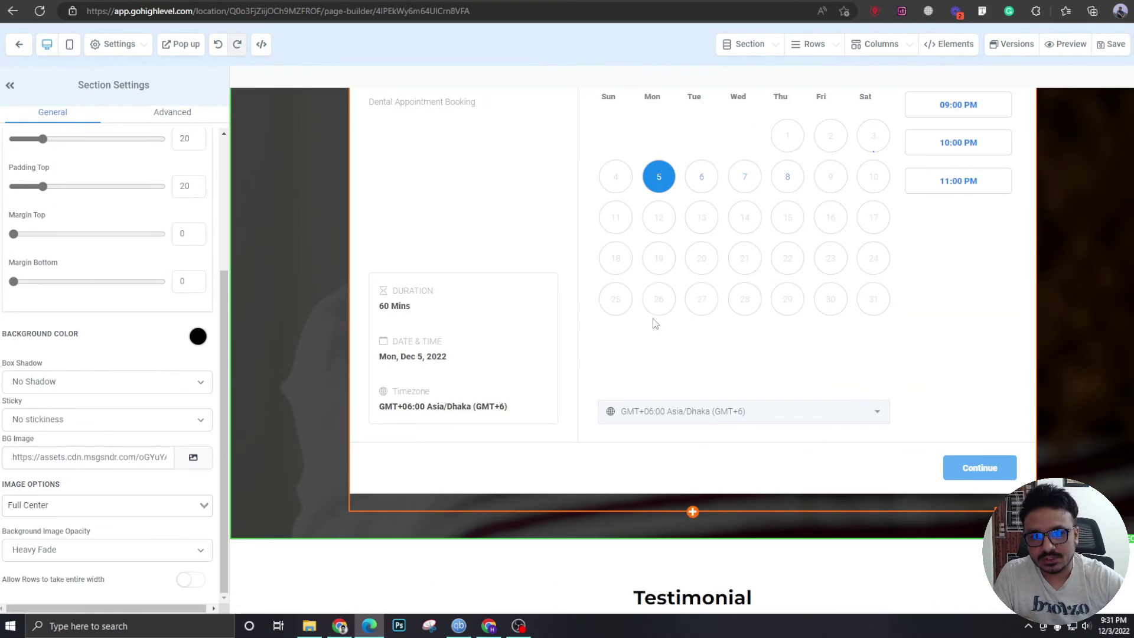
scroll(667, 361, up, 4)
scroll(691, 370, down, 1)
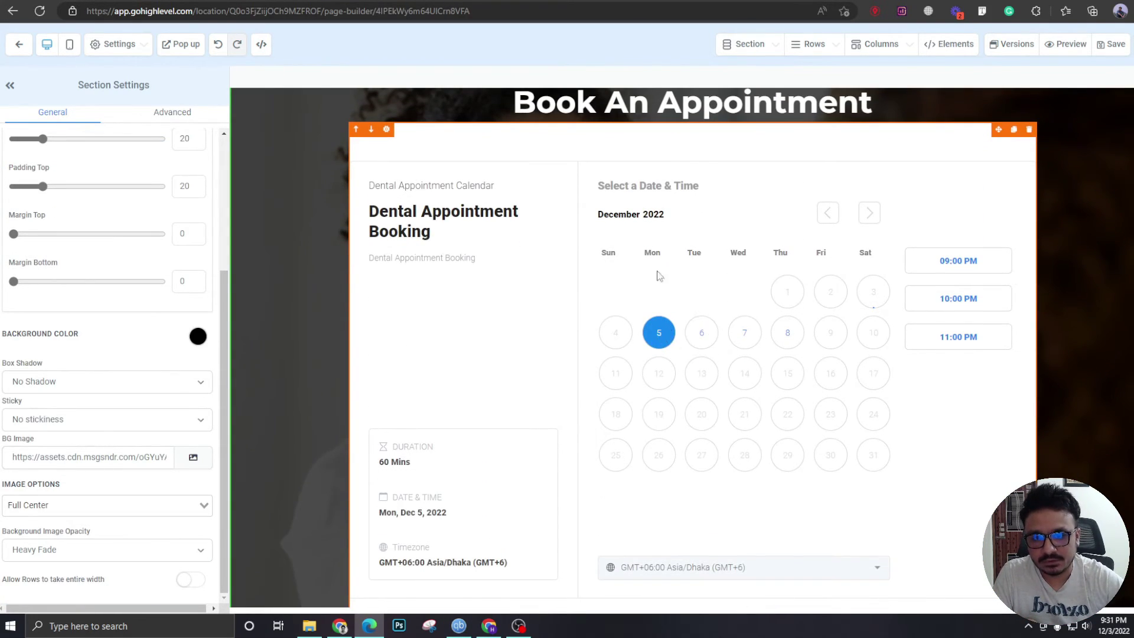
scroll(659, 145, up, 1)
scroll(637, 242, down, 2)
scroll(638, 242, up, 2)
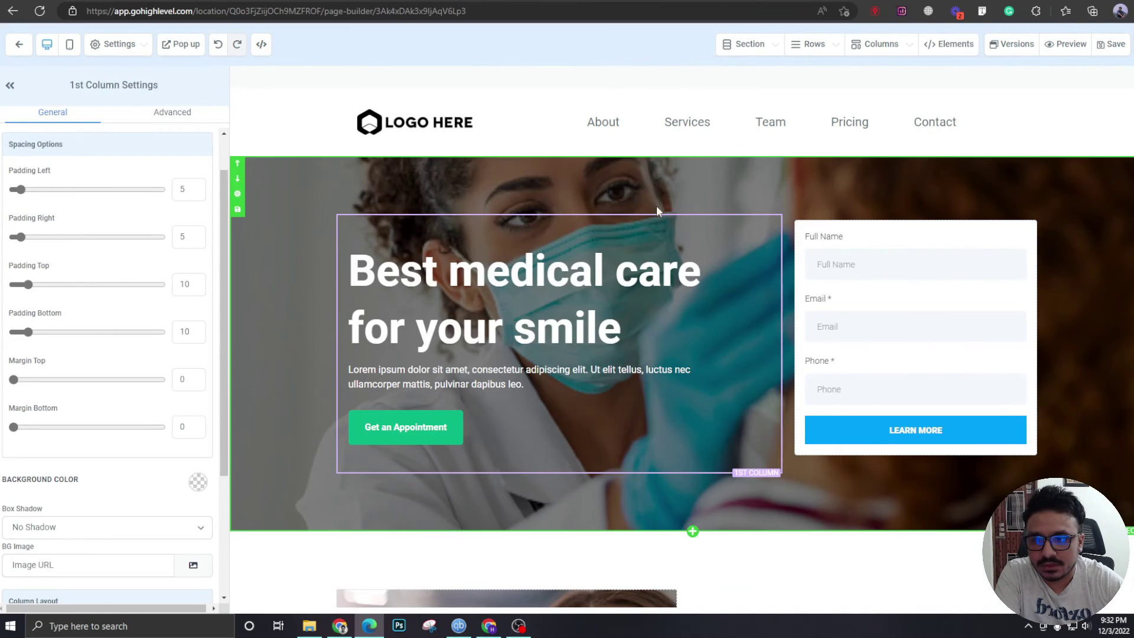
scroll(611, 228, down, 20)
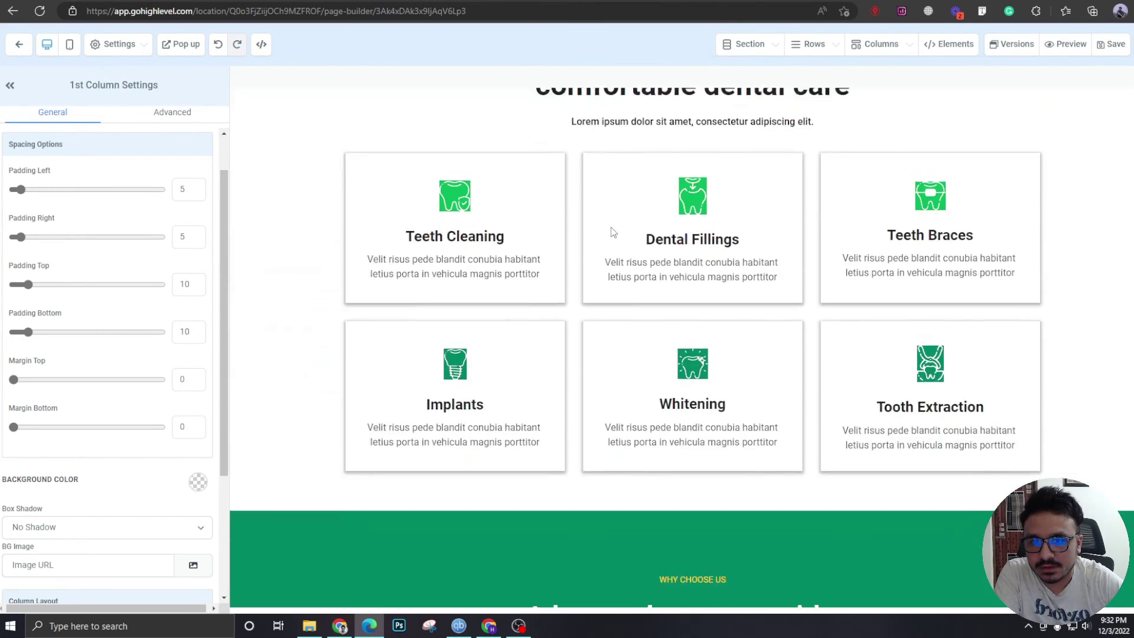
scroll(611, 227, down, 20)
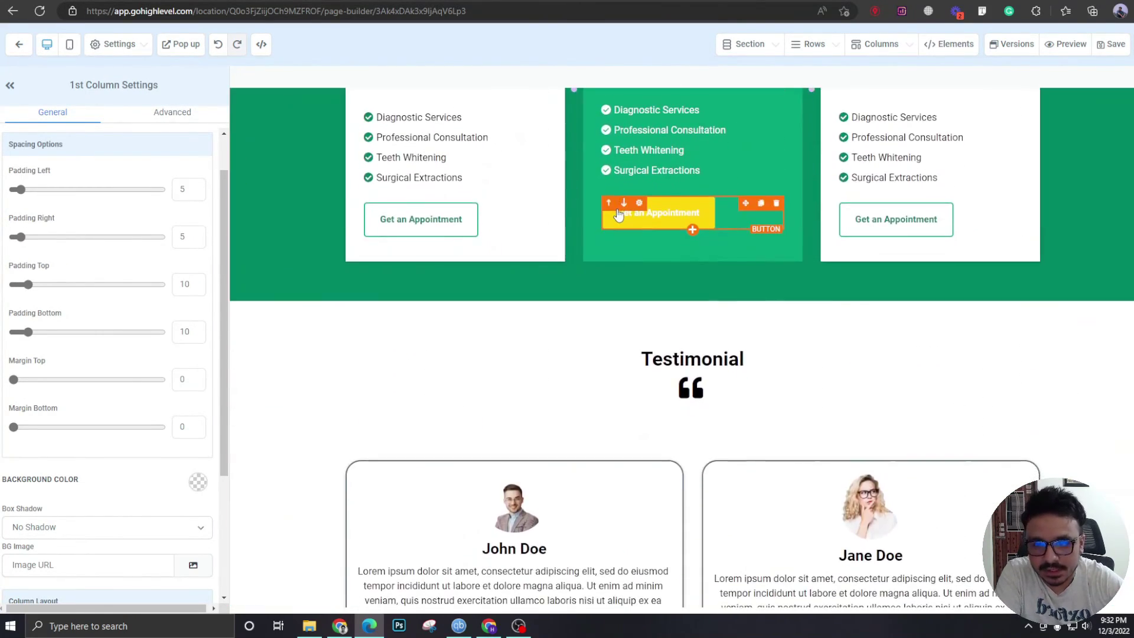
scroll(612, 216, up, 20)
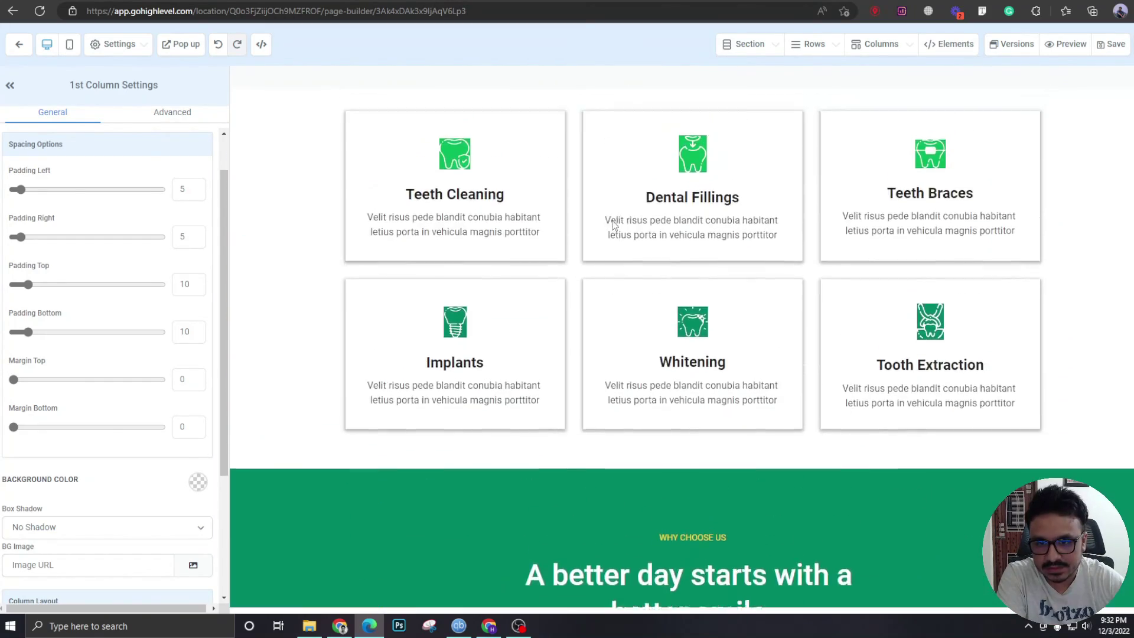
scroll(611, 221, up, 6)
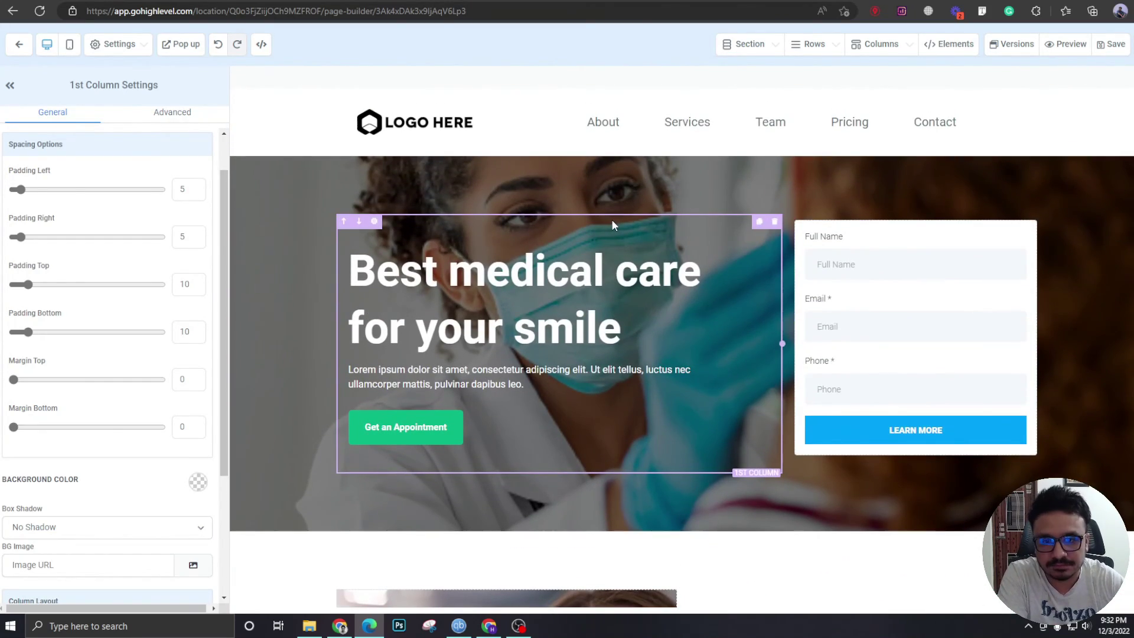